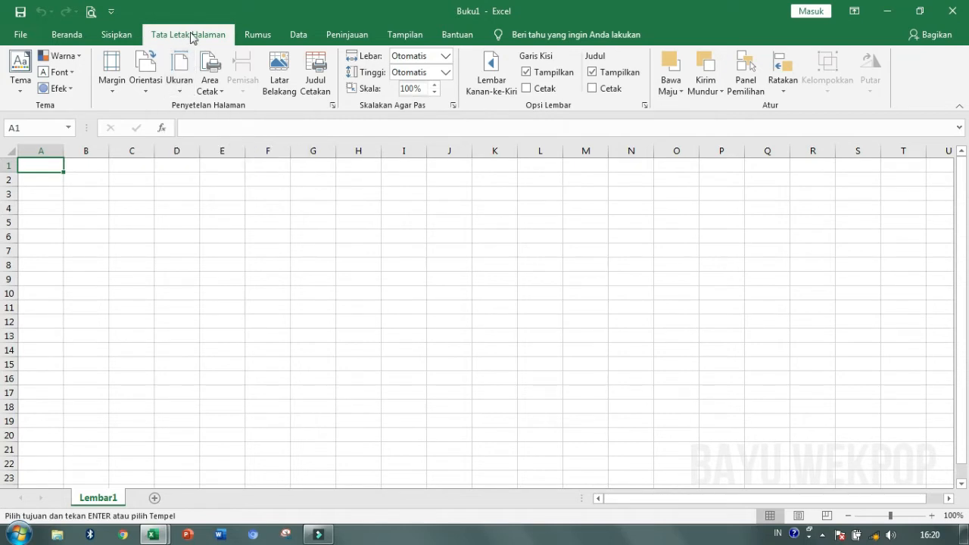
- Set the paper size to F4 (21,59 x 33,02 cm) and the orientation to landscape
left_click(180, 91)
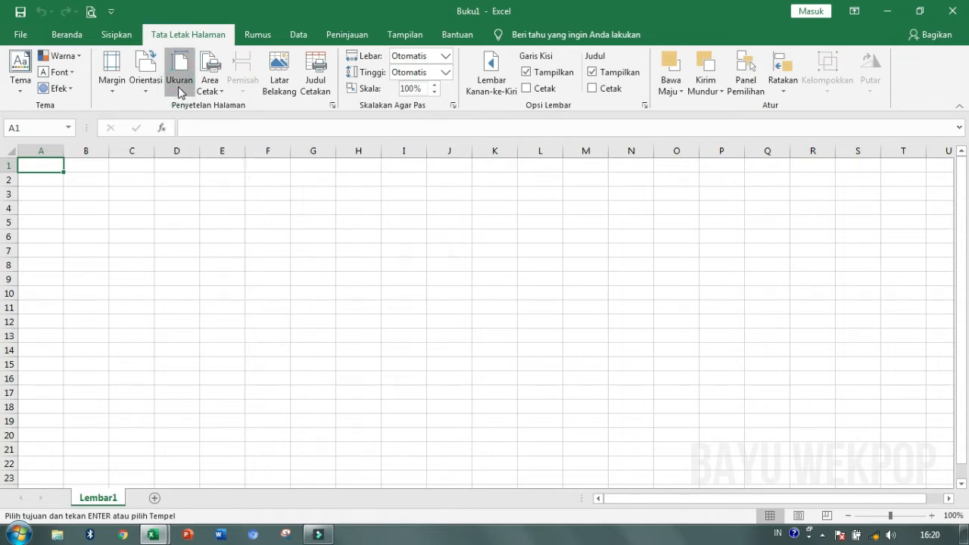
left_click_drag(344, 127, 363, 457)
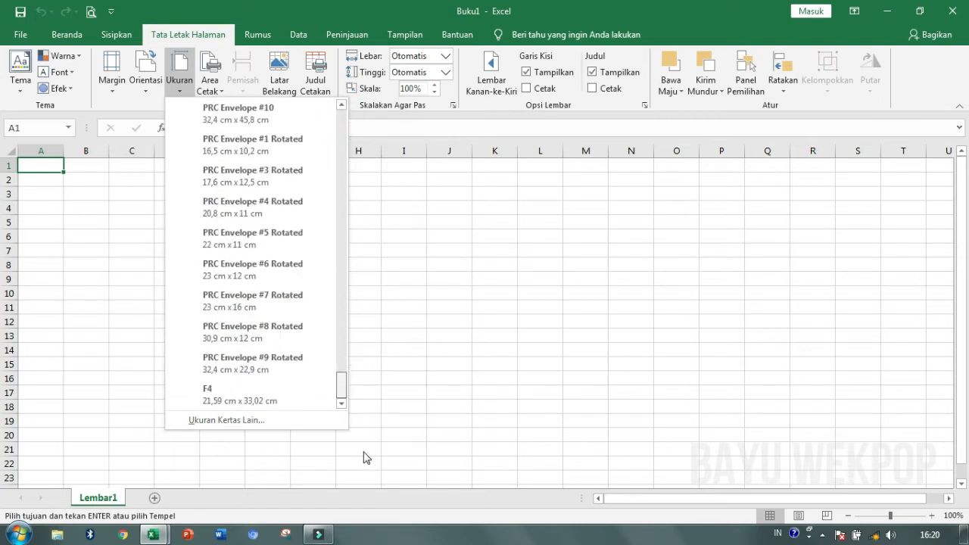
left_click(235, 397)
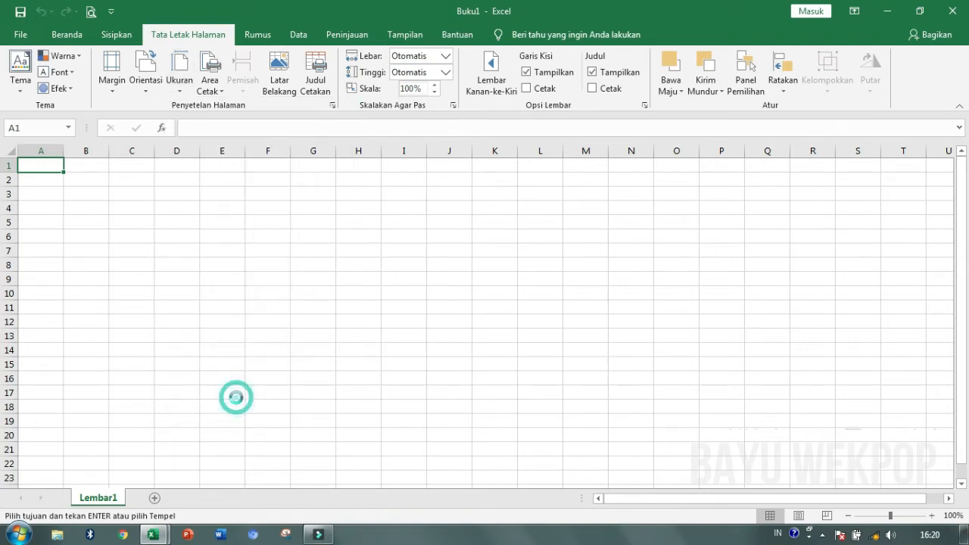
left_click(151, 92)
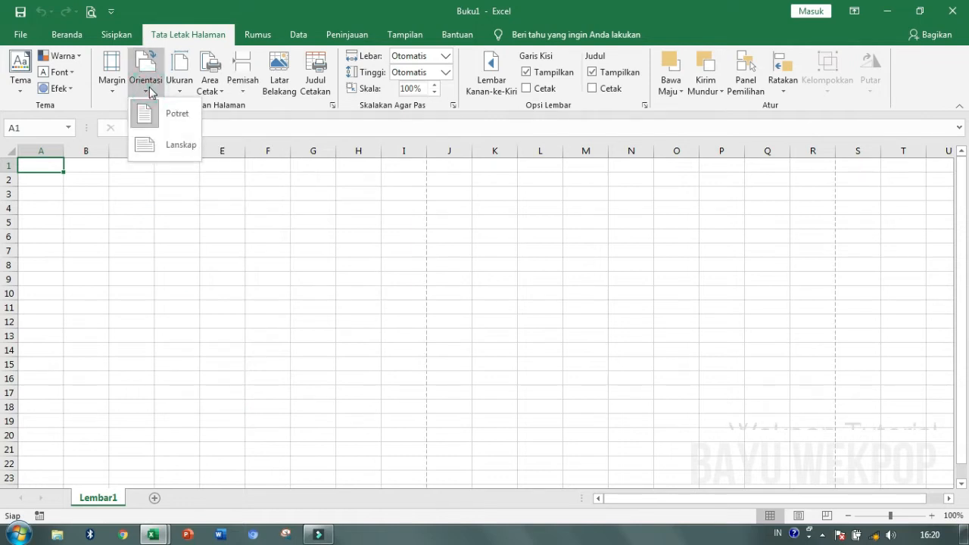
left_click(168, 152)
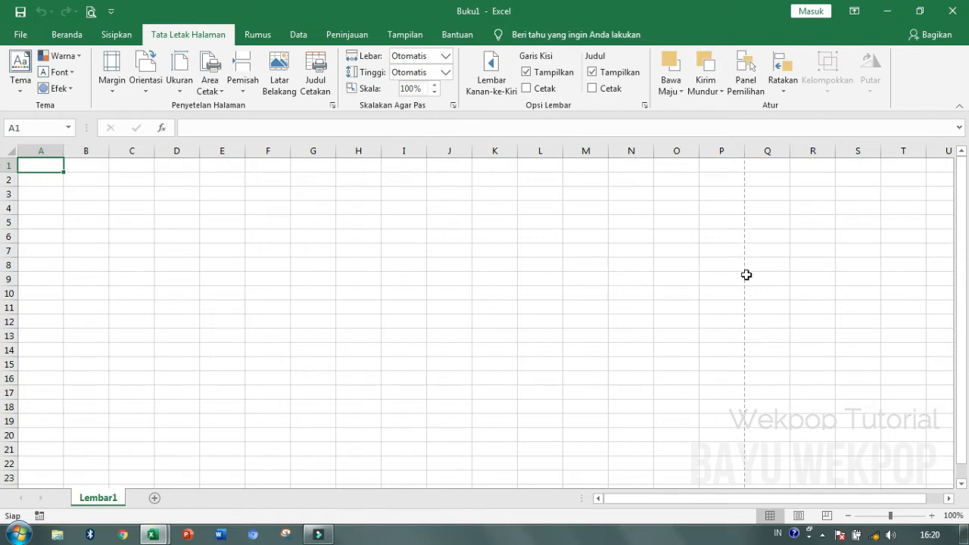
left_click_drag(960, 282, 962, 327)
scroll(729, 333, "down", 4)
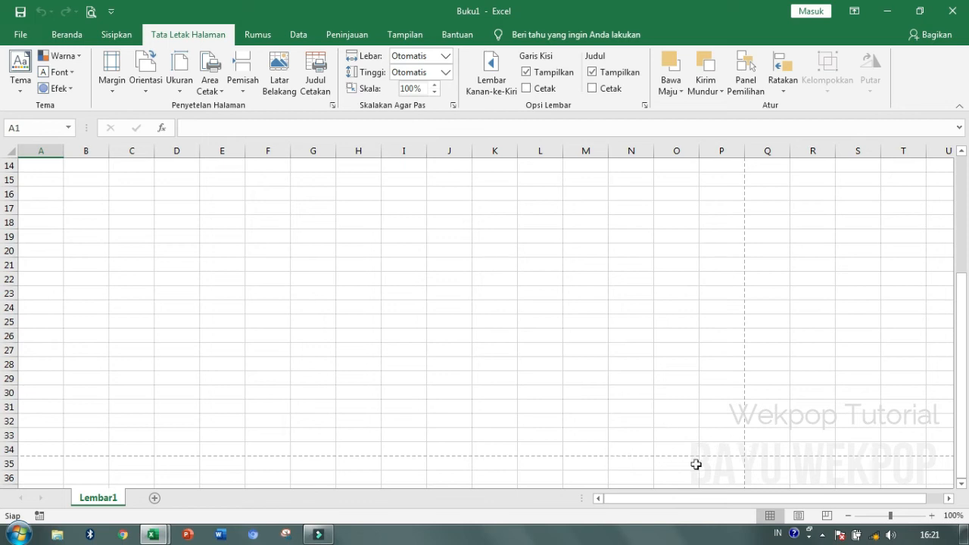
scroll(707, 296, "up", 5)
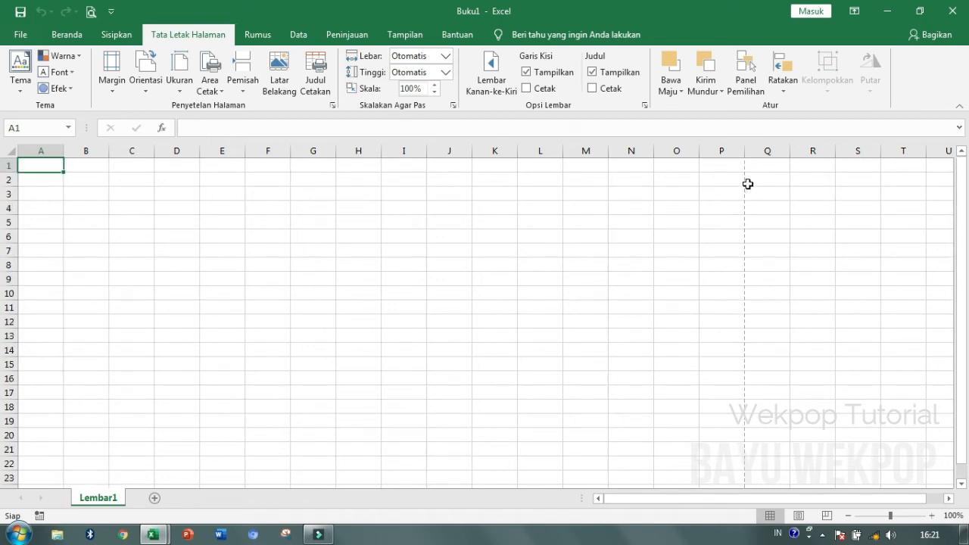
scroll(731, 318, "down", 4)
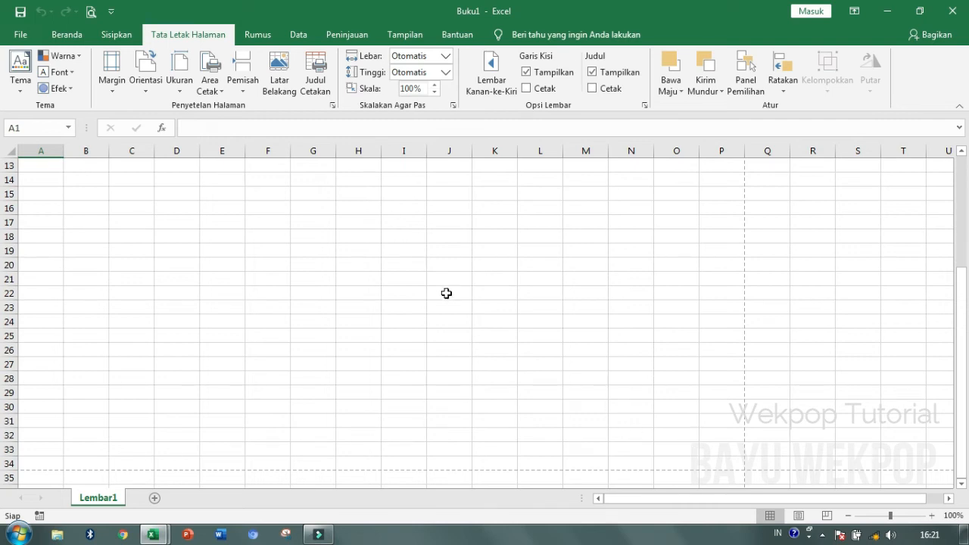
scroll(436, 219, "up", 4)
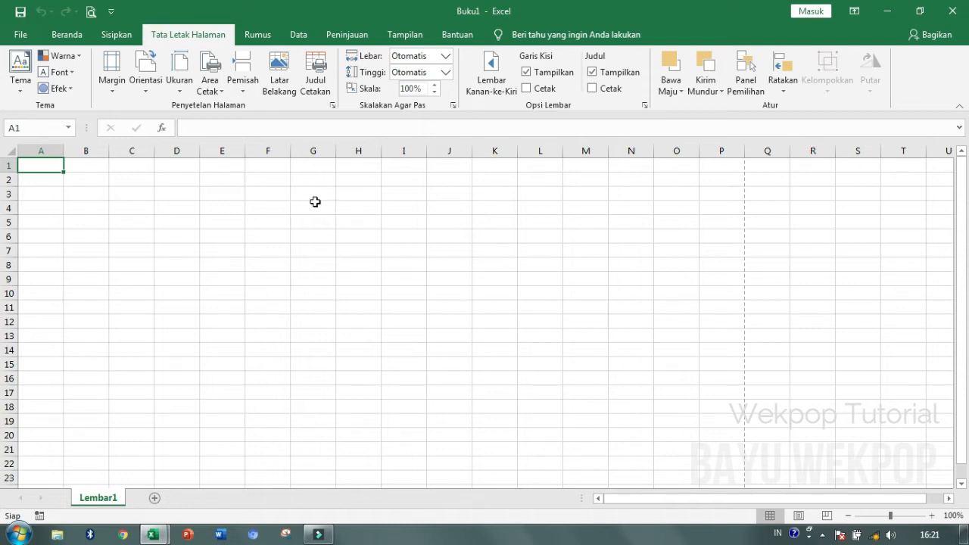
- Enter the titles BUKU PRESENSI, SMP NEGERI 1 INDONESIA and TAHUN PELAJARAN 2020/2021 in A1:A3
left_click(83, 165)
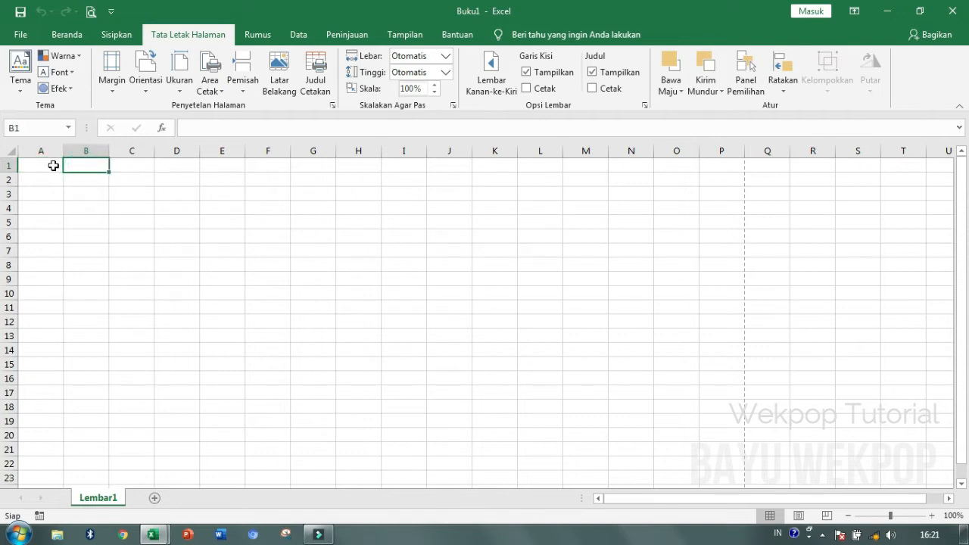
left_click(53, 165)
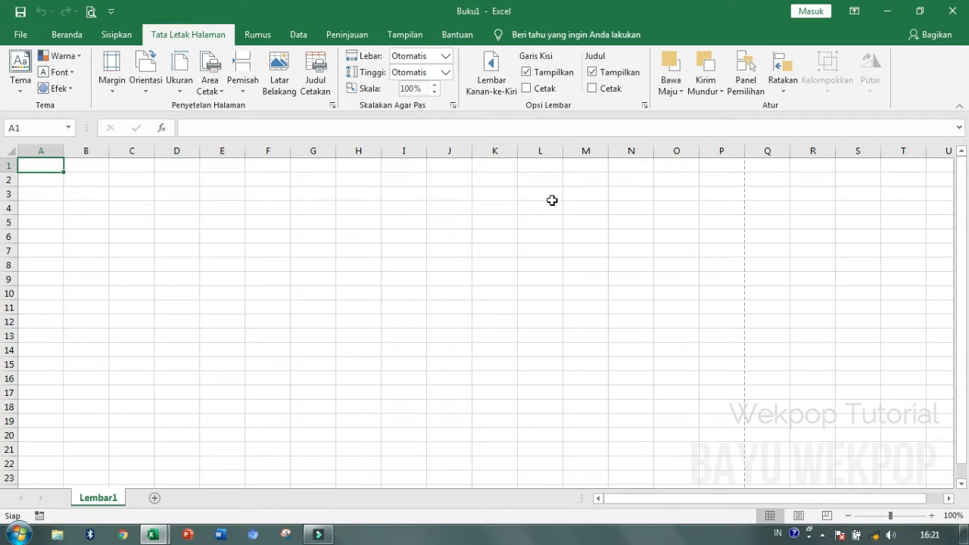
type("BUKU PRESENSI")
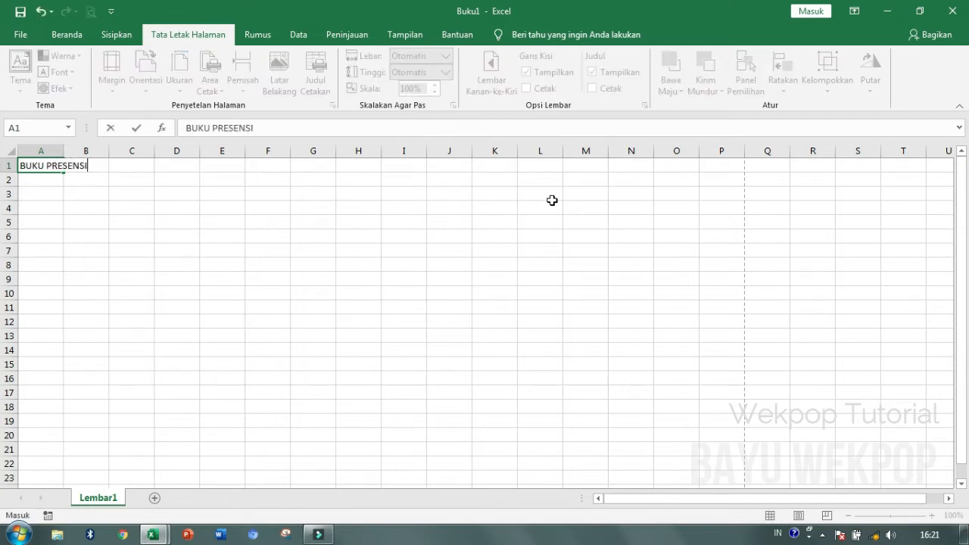
key("Return")
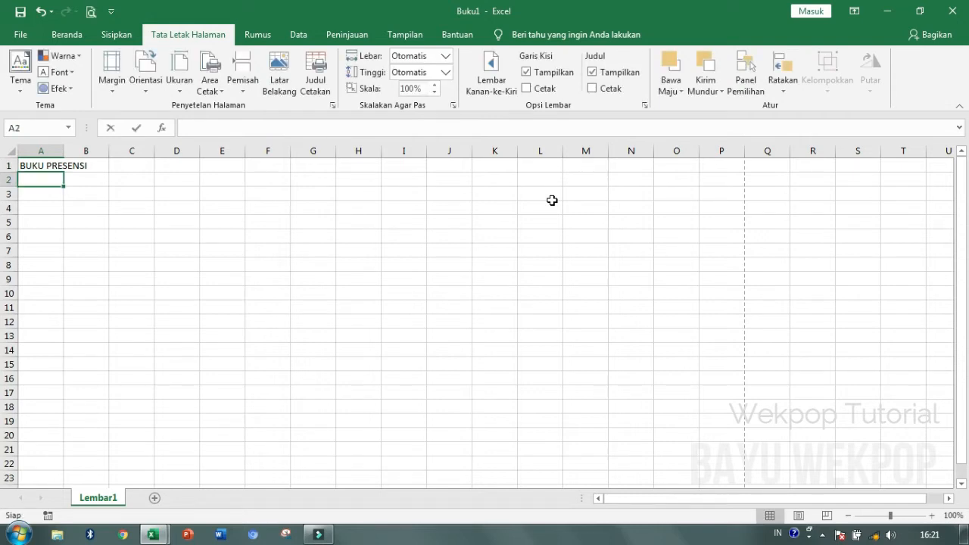
type("SMO")
key("BackSpace")
type("P NEGERI ")
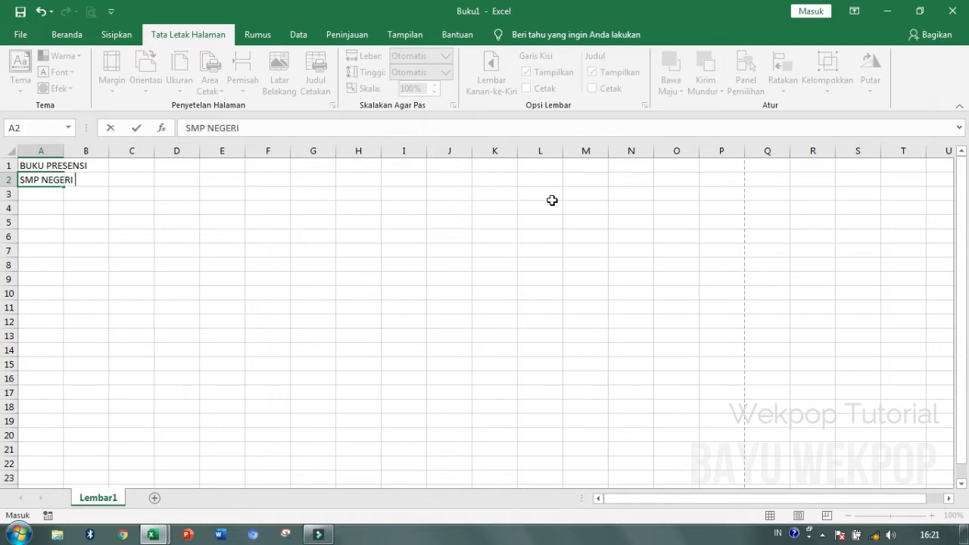
type("1 INDONESIA")
key("Return")
type("TAH")
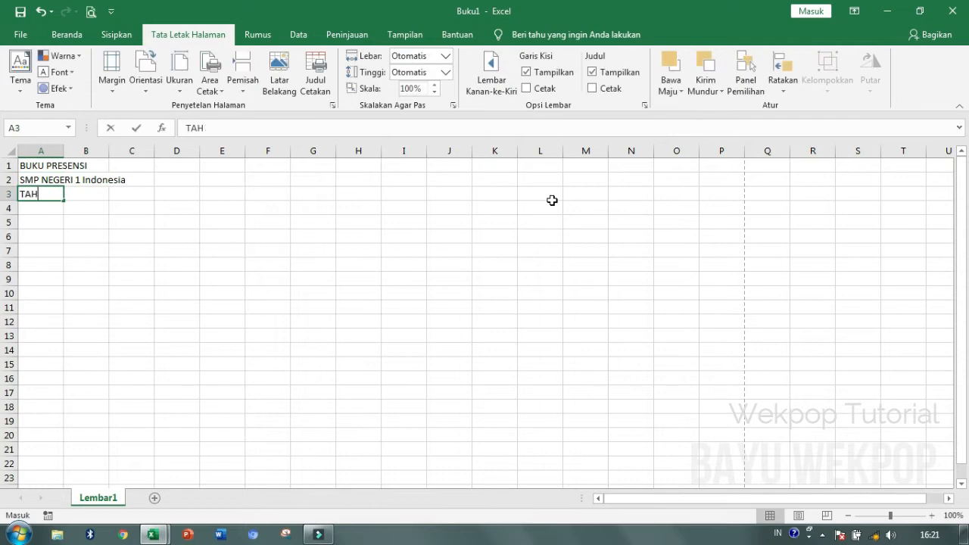
type("UN PEL")
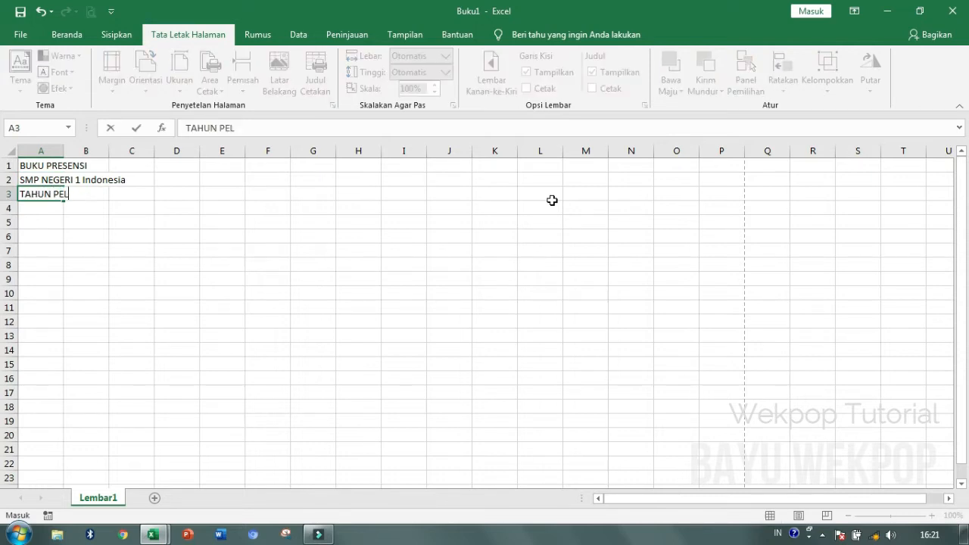
type("AJARAN 2020/2021")
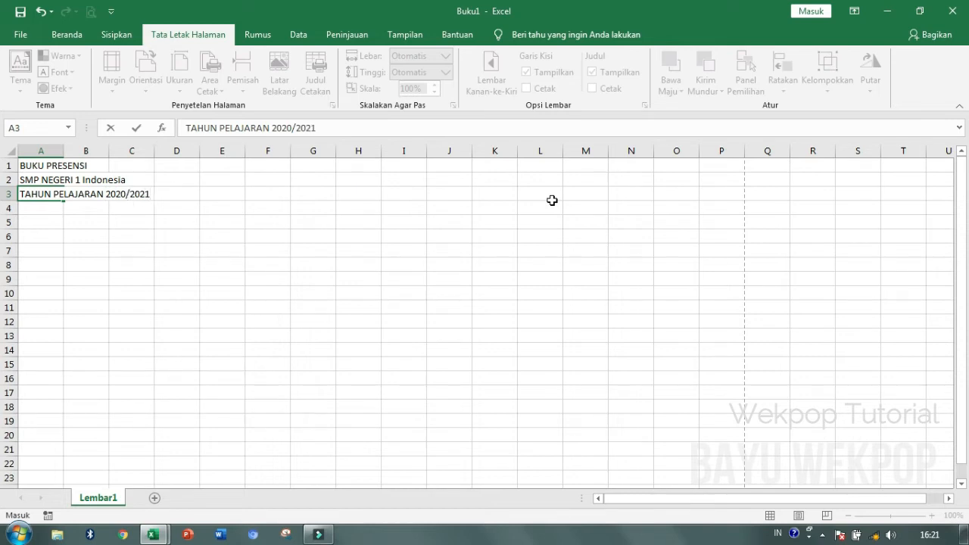
key("Return")
key("Return")
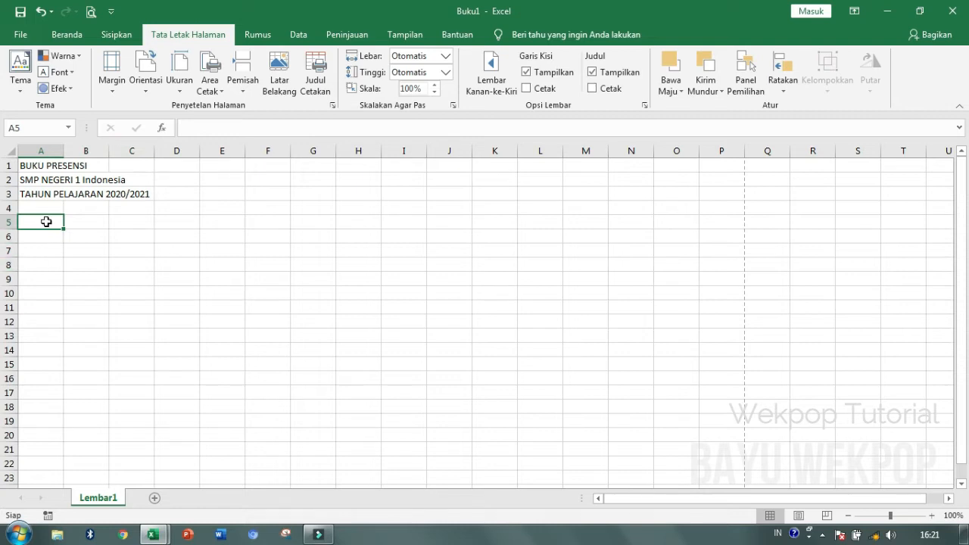
- Enter the labels KELAS and BULAN in A5 and A6
type("K")
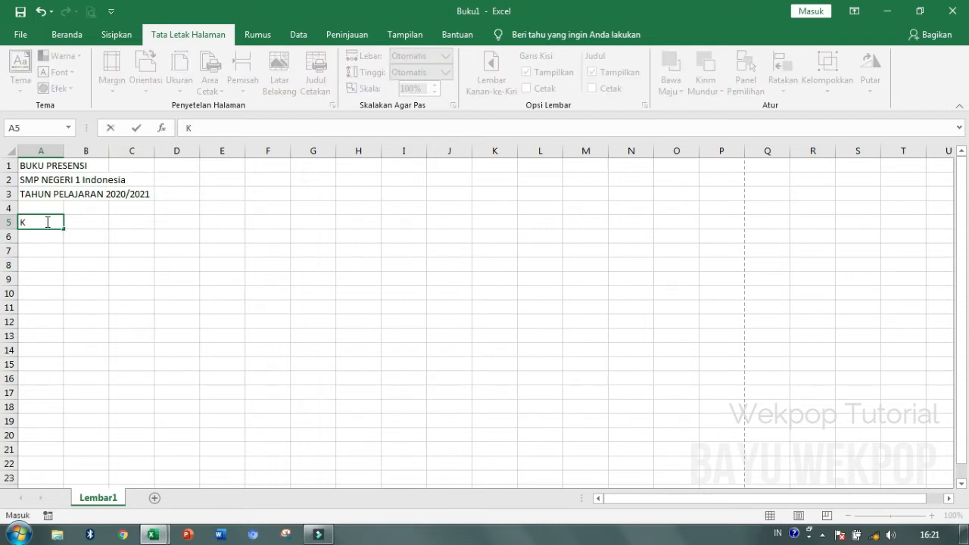
type("ELAS")
key("Return")
type("BULAN")
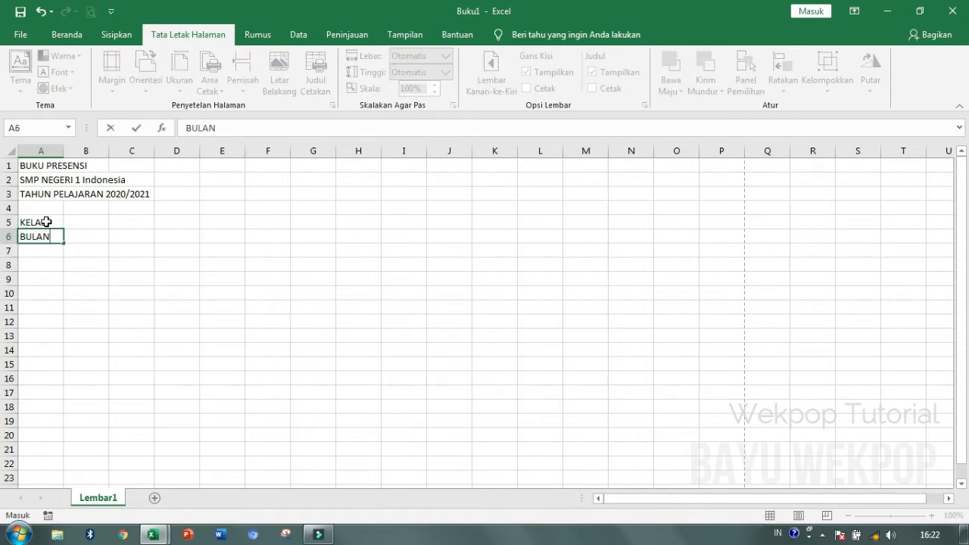
key("Return")
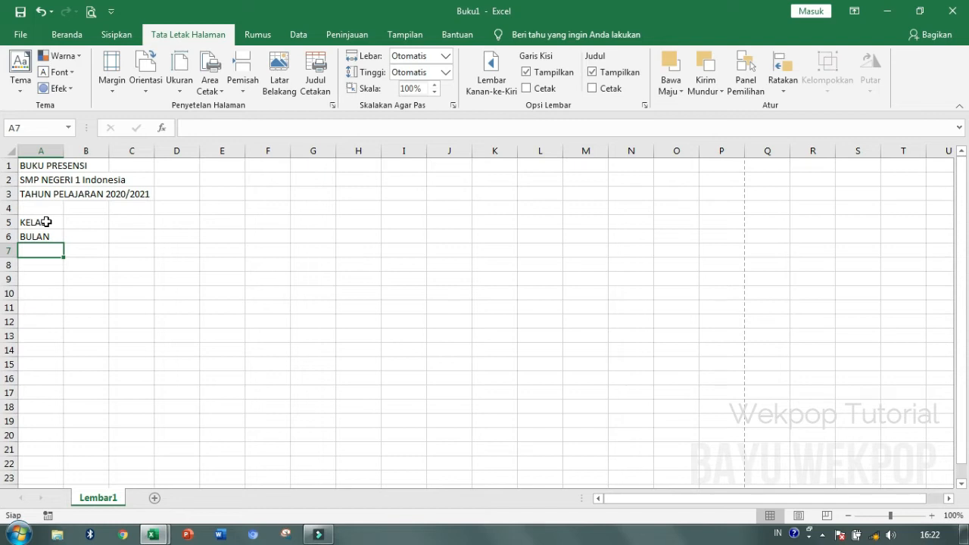
- Enter the headers No., NIS, NAMA, L/P and TANGGAL across A7:E7
type("NO")
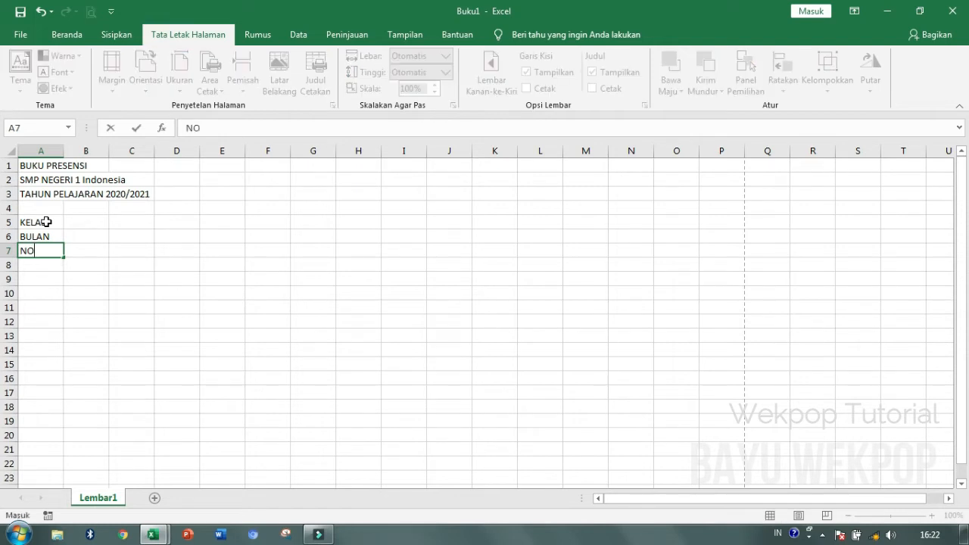
key("BackSpace")
type("o.")
key("Tab")
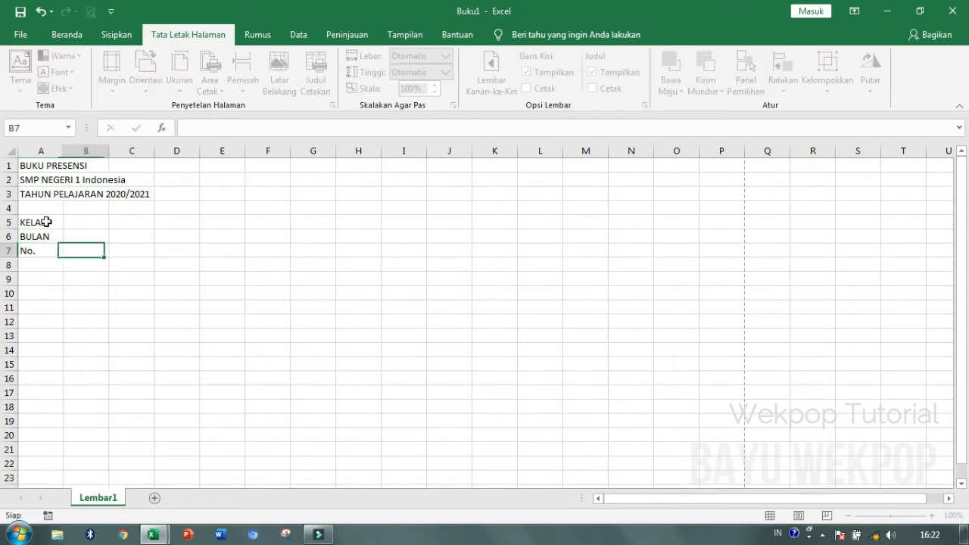
type("NIS")
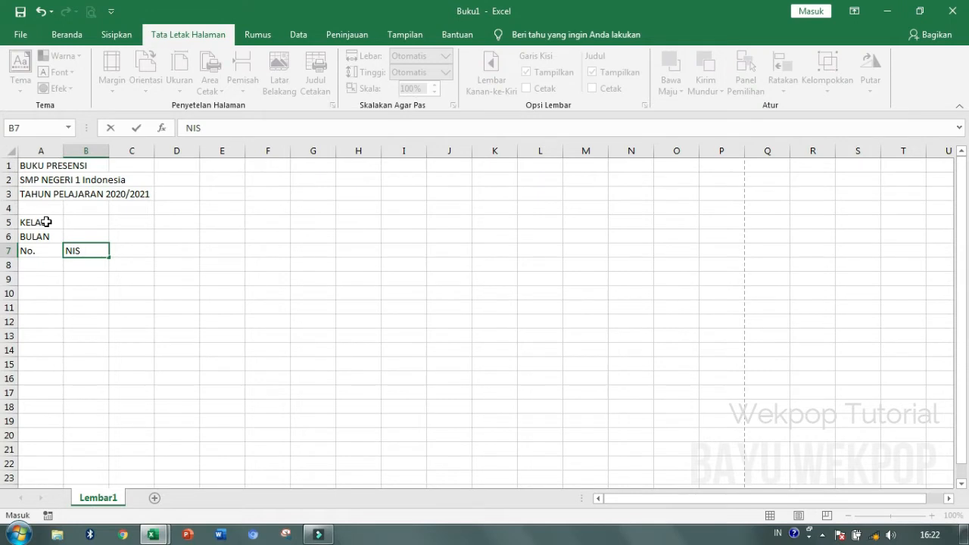
key("Tab")
type("NAMA")
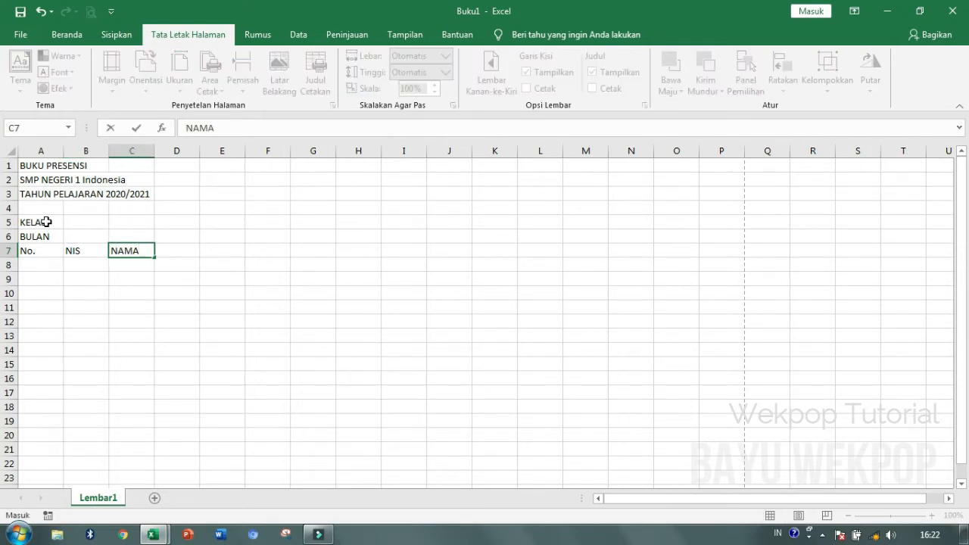
key("Tab")
type("L/P")
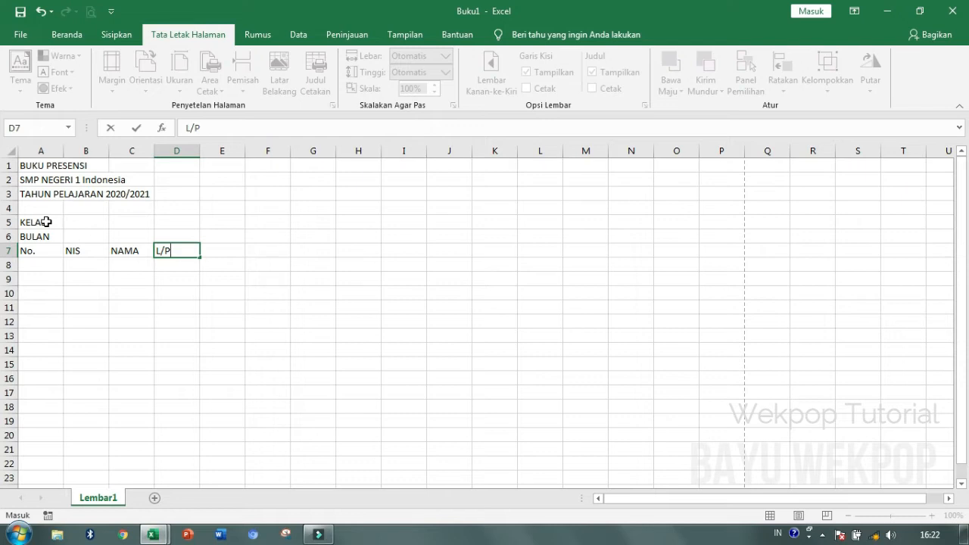
key("Tab")
type("TANGGA")
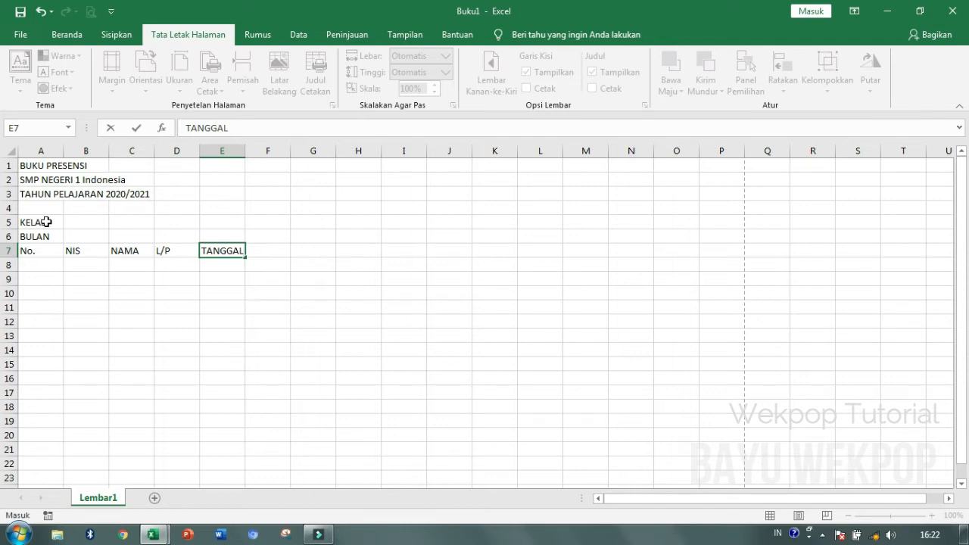
key("Return")
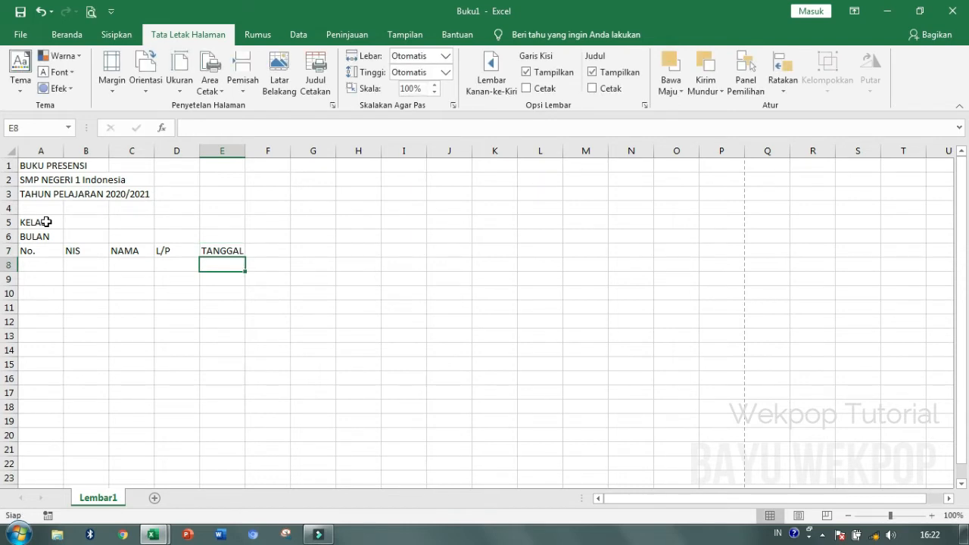
- Fill row 8 from E8 with day numbers 1 through 31 as a series
type("1")
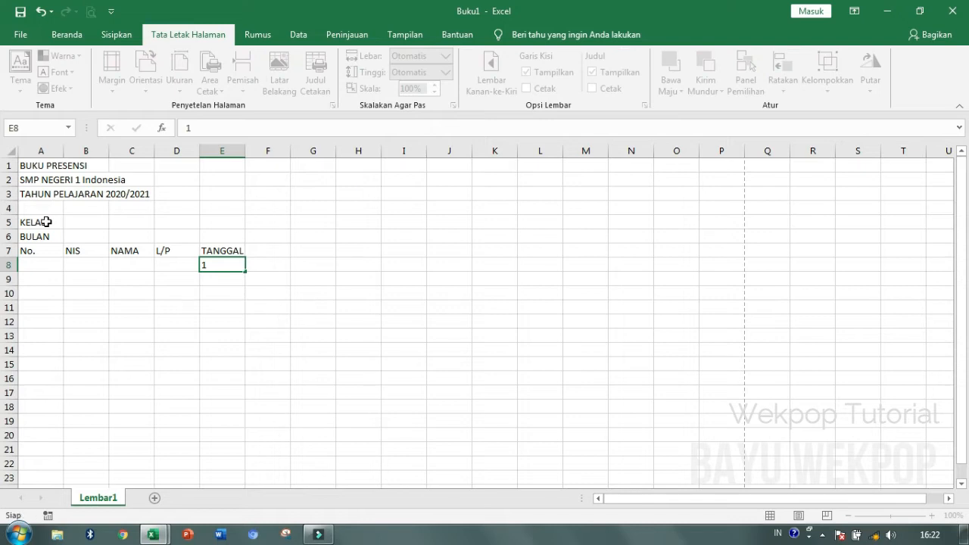
key("Tab")
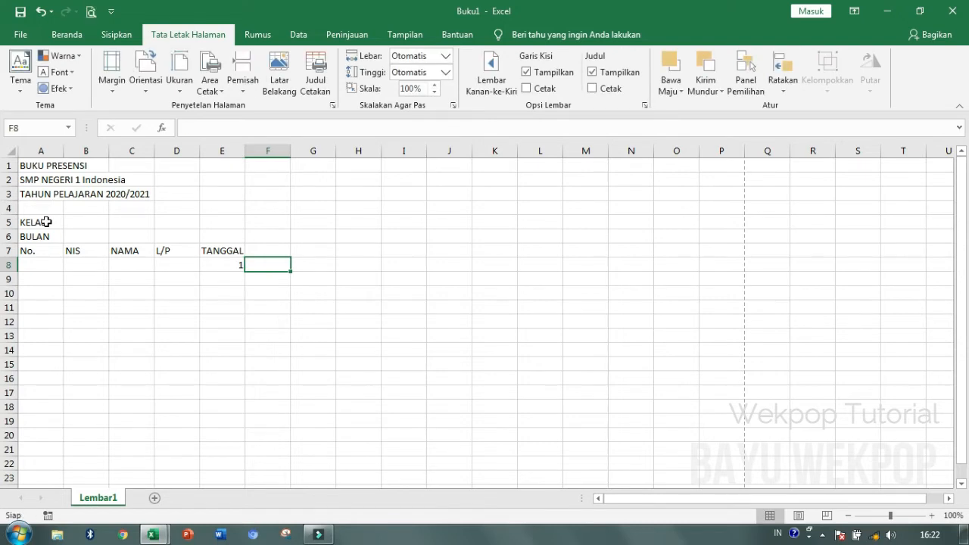
type("2")
key("Tab")
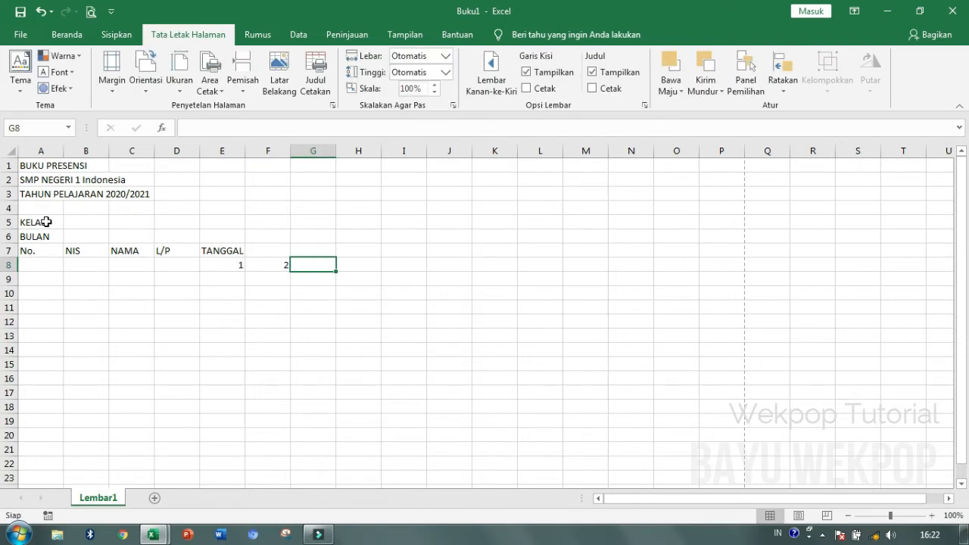
left_click_drag(220, 263, 276, 267)
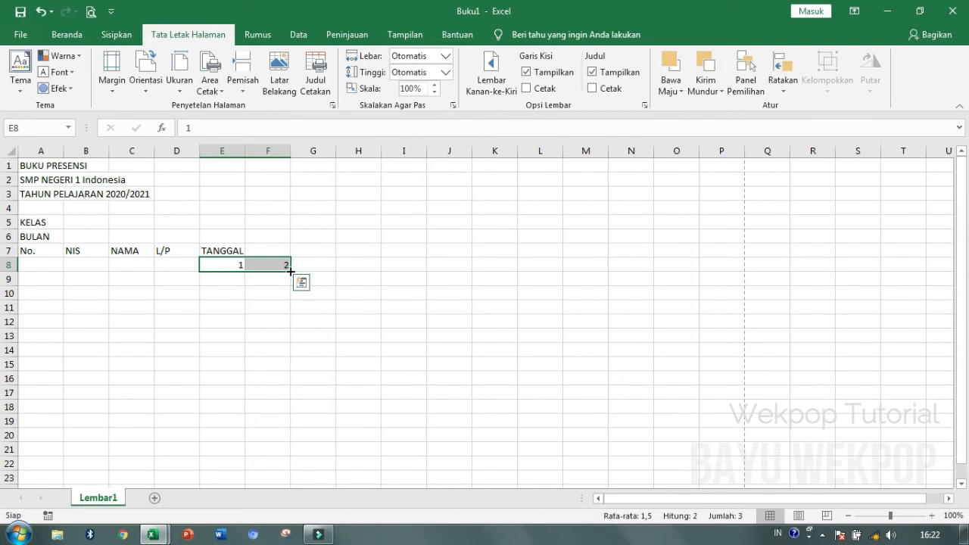
mouse_move(290, 270)
left_mouse_down()
mouse_move(947, 281)
mouse_move(817, 277)
mouse_move(920, 272)
left_mouse_up()
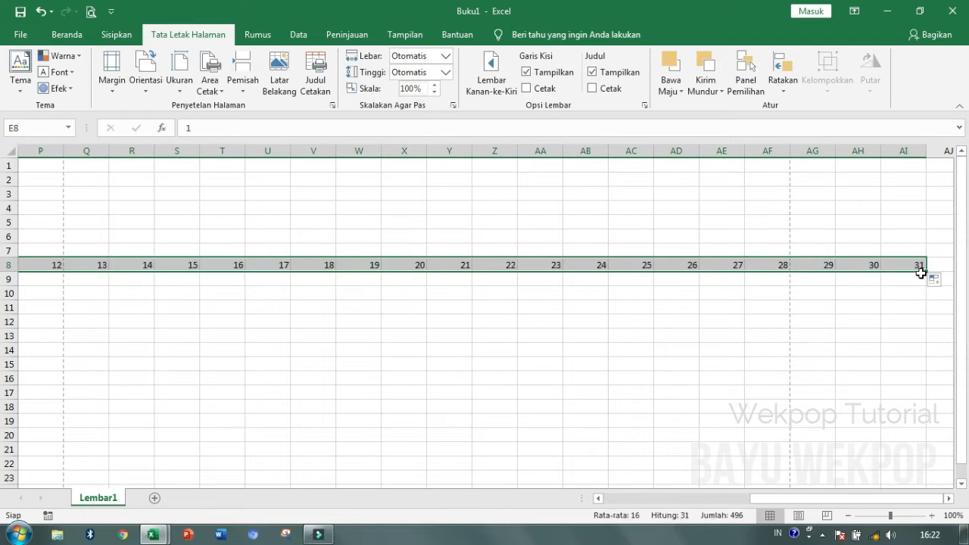
- Narrow the date columns E through AI all at once
left_click(884, 515)
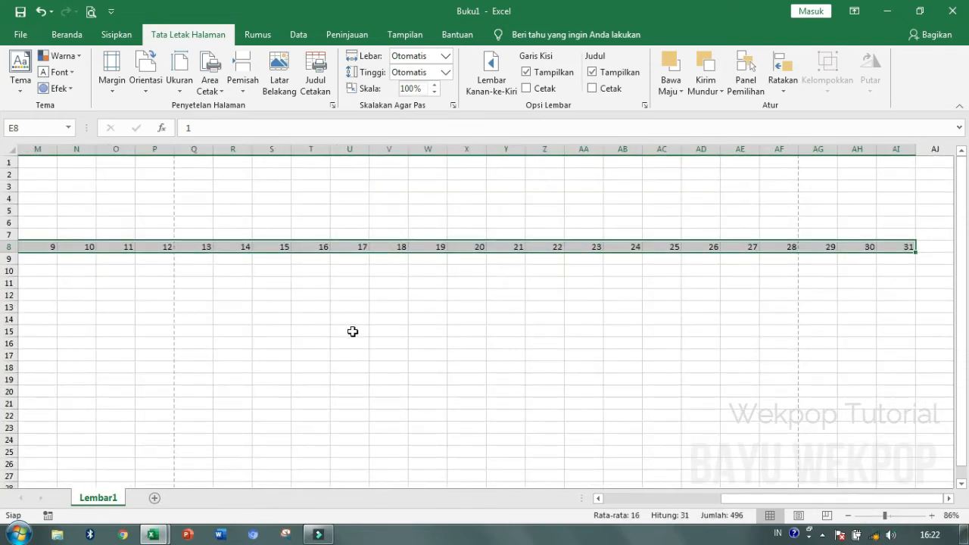
left_click_drag(854, 497, 704, 500)
left_click_drag(200, 143, 812, 153)
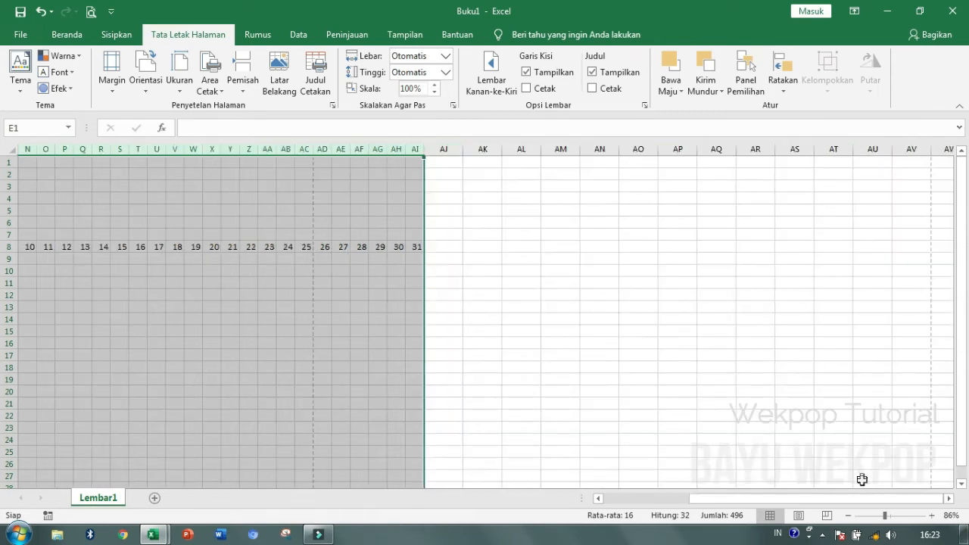
left_click_drag(866, 500, 780, 498)
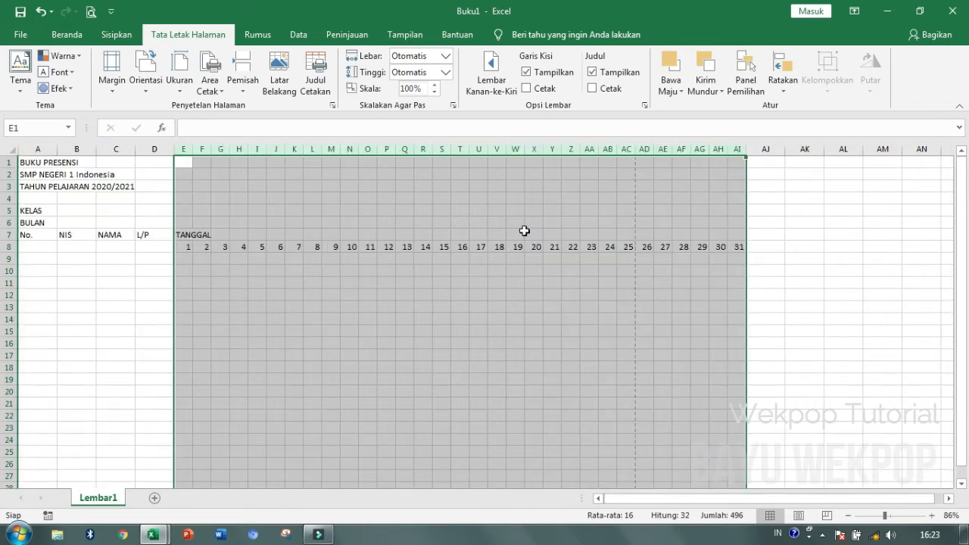
mouse_move(525, 145)
left_mouse_down()
mouse_move(512, 145)
mouse_move(521, 144)
left_mouse_up()
left_click(184, 236)
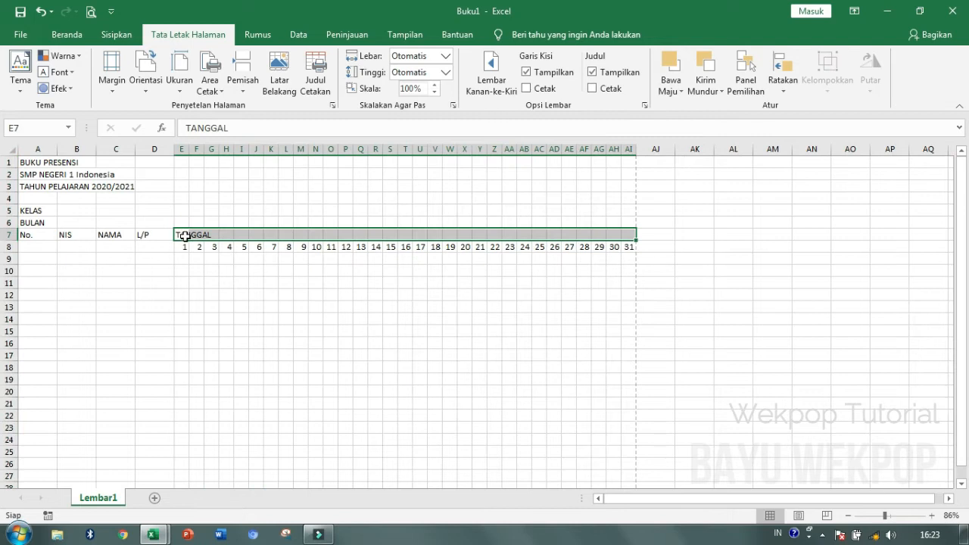
left_click_drag(185, 236, 628, 236)
- Merge and centre TANGGAL over E7:AI7 and merge No. down A7:A8
left_click(67, 38)
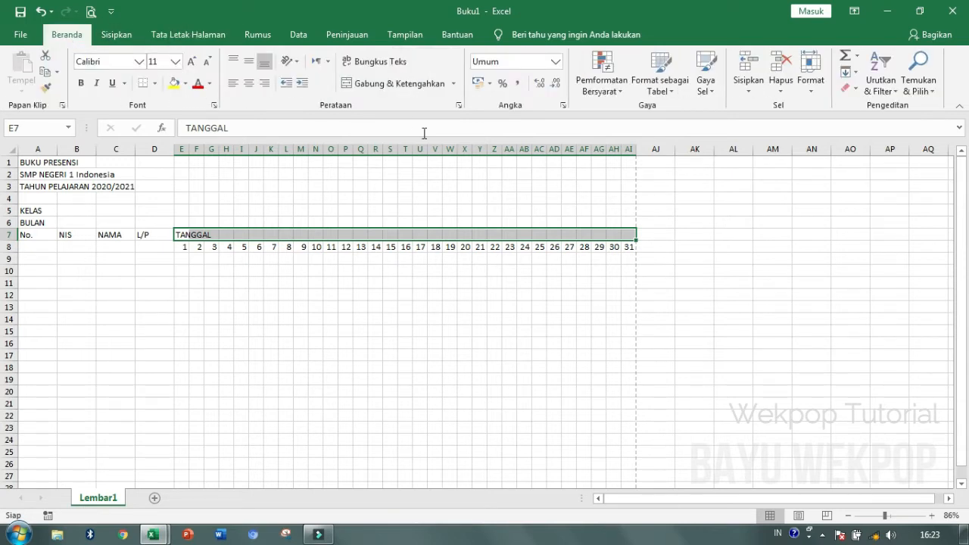
left_click(405, 85)
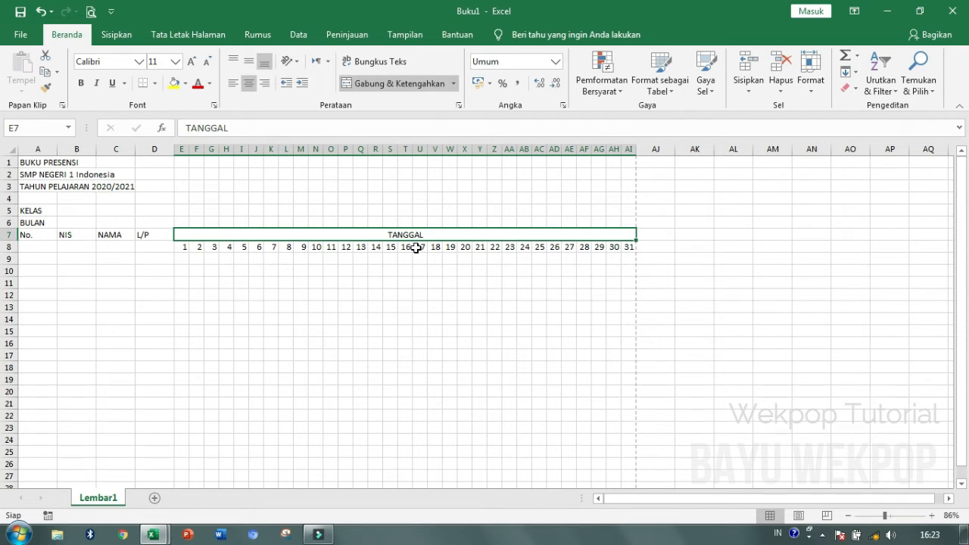
scroll(416, 247, "up", 1, "ctrl")
left_click_drag(45, 250, 44, 263)
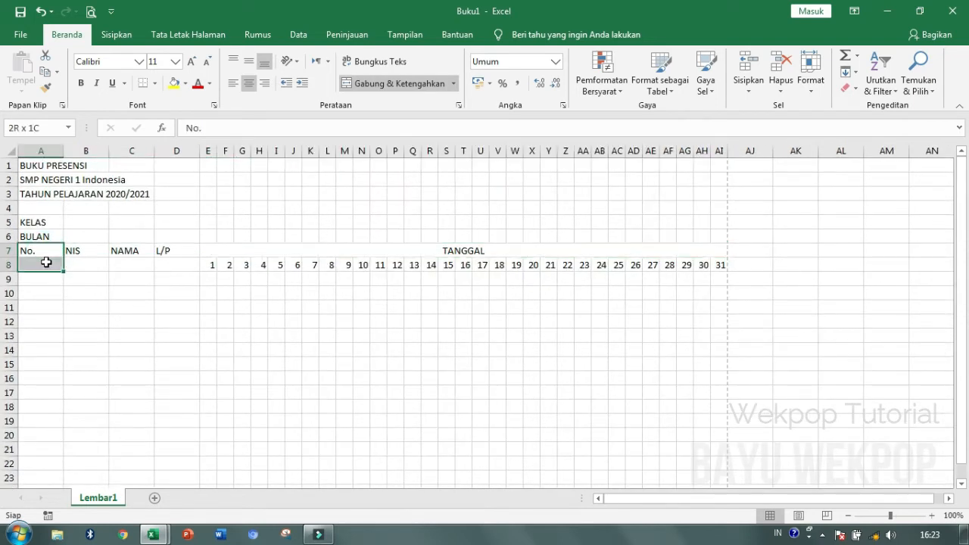
left_click(383, 87)
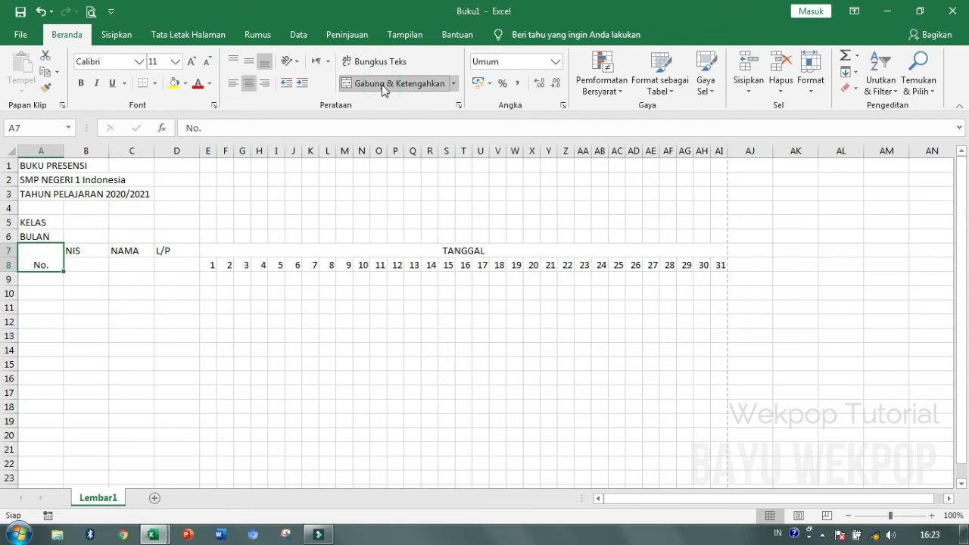
- Merge the NIS, NAMA and L/P headers down two rows and middle-align the header block
left_click_drag(98, 252, 174, 263)
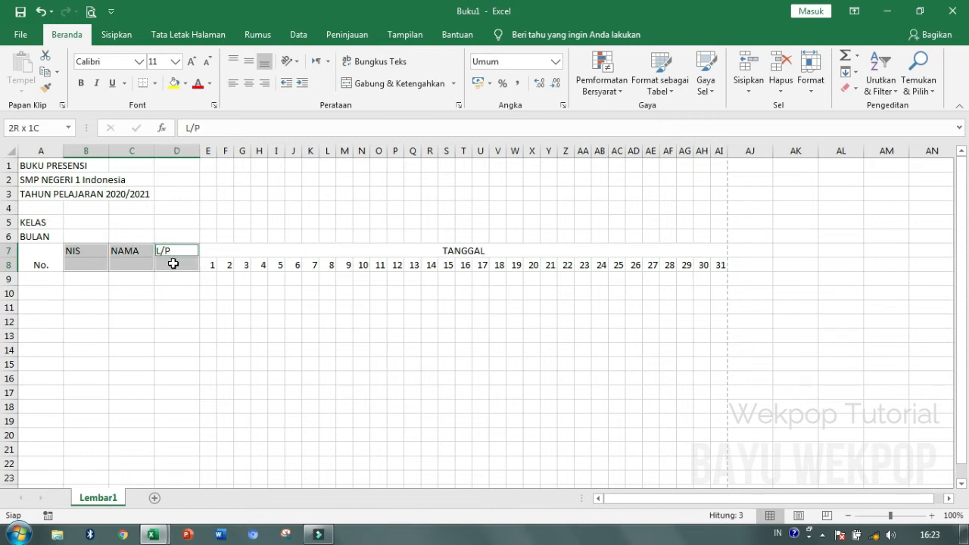
left_click(393, 84)
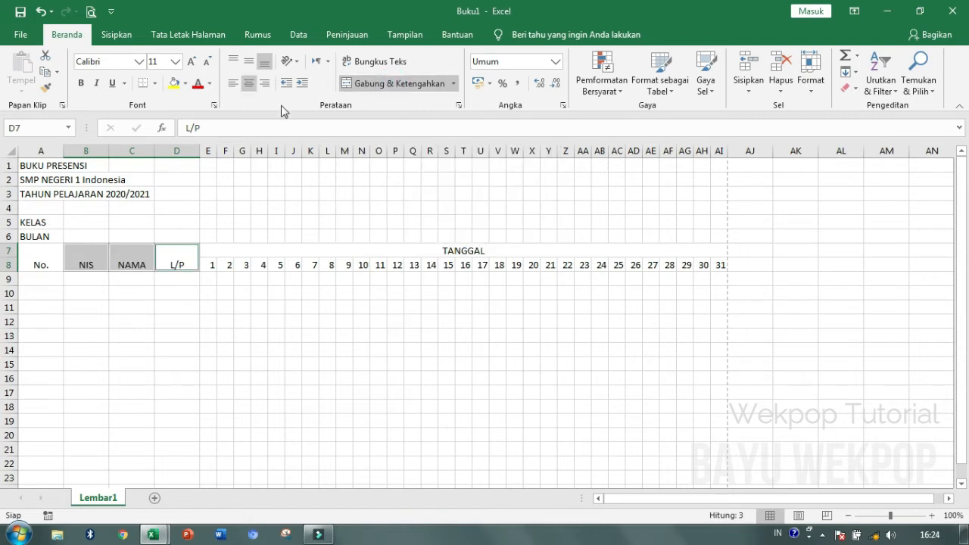
left_click(226, 279)
left_click_drag(44, 268, 561, 250)
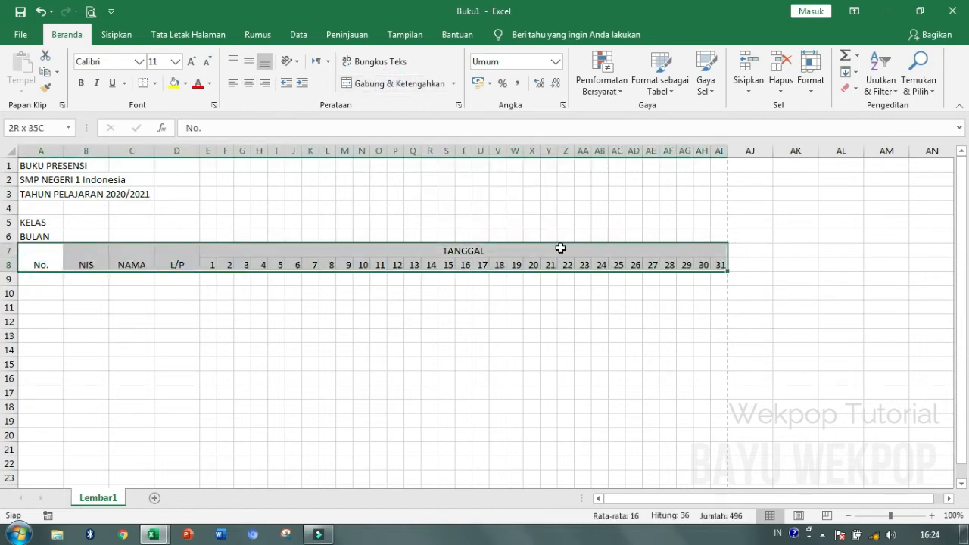
left_click(245, 65)
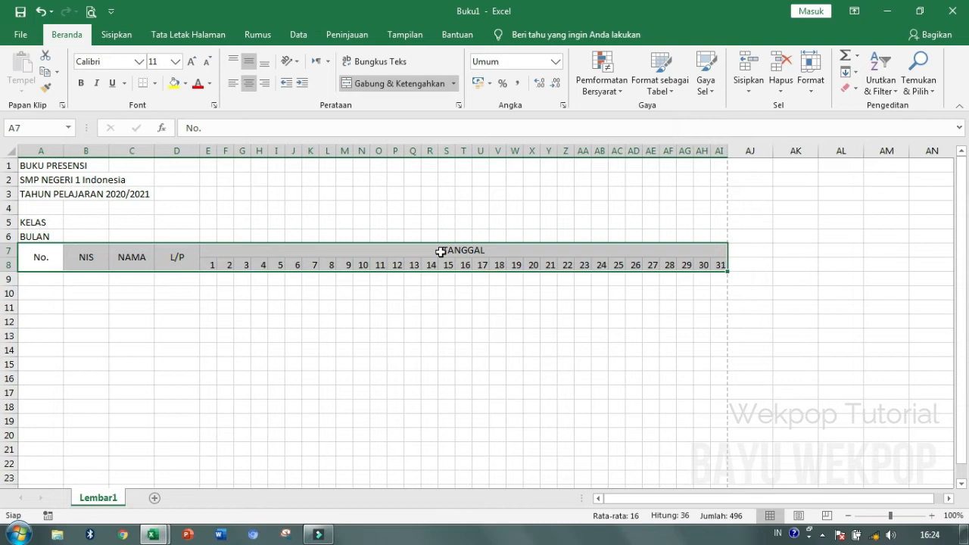
- Narrow the No. column A and widen the NAMA column C to 16,57
left_click(113, 338)
left_click_drag(62, 152, 39, 151)
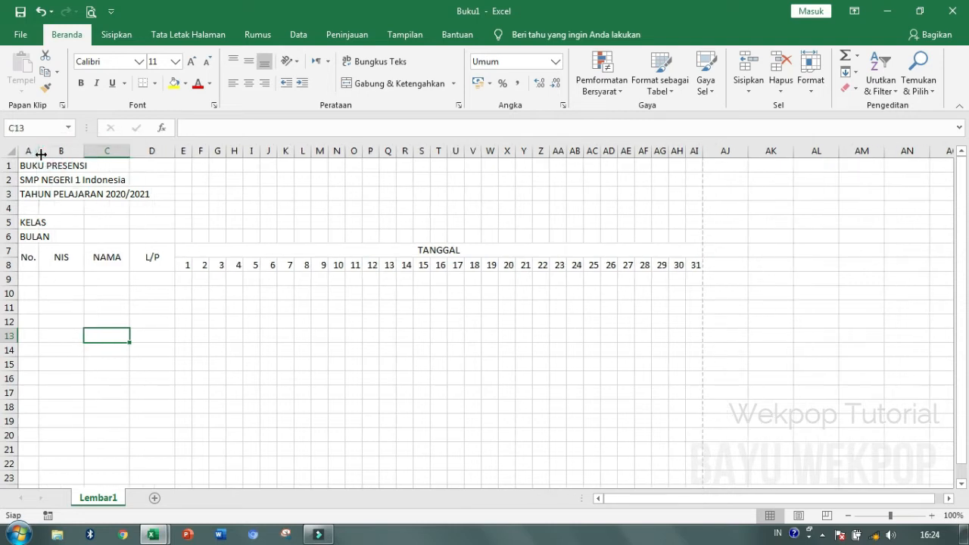
left_click_drag(128, 151, 198, 152)
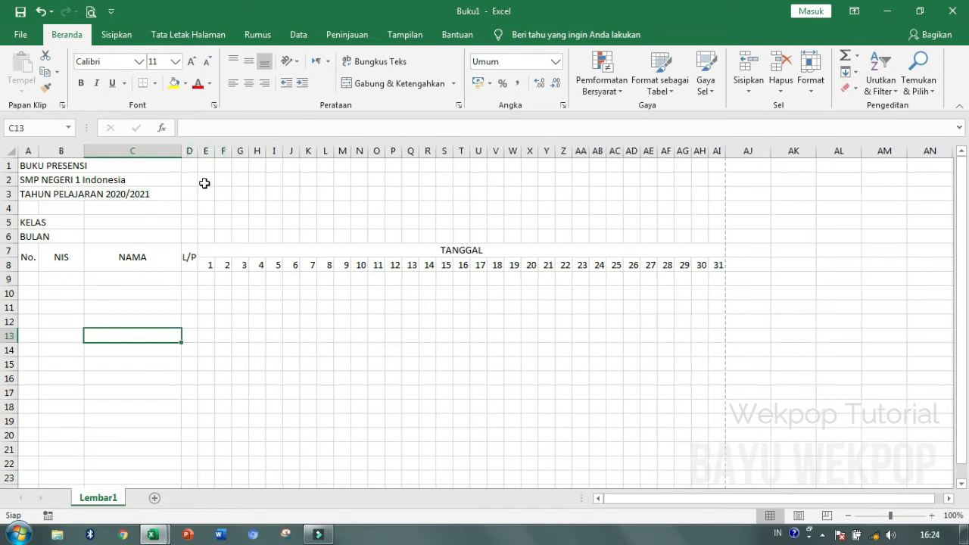
left_click(176, 280)
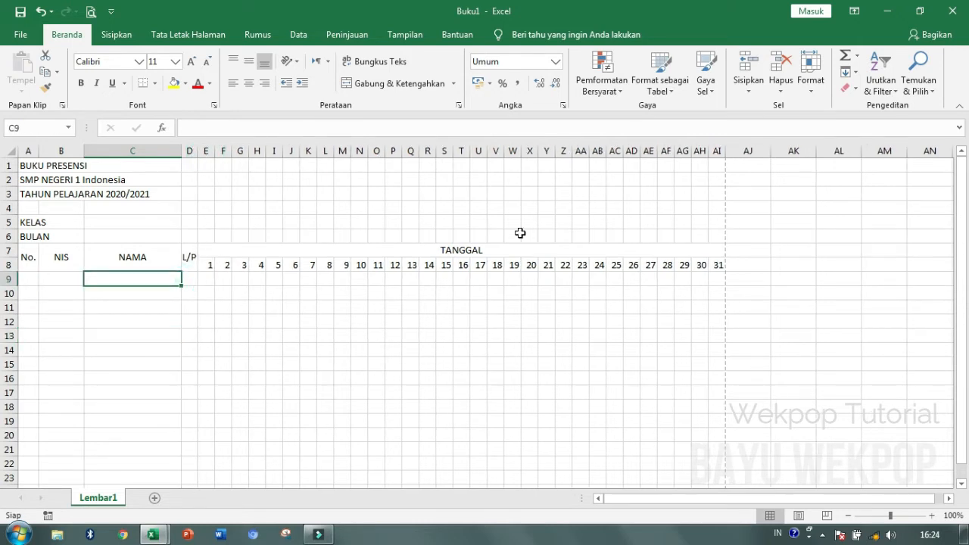
- Enter JUMLAH in AJ7 and the labels S, I, A, J in AJ8:AM8
left_click(744, 252)
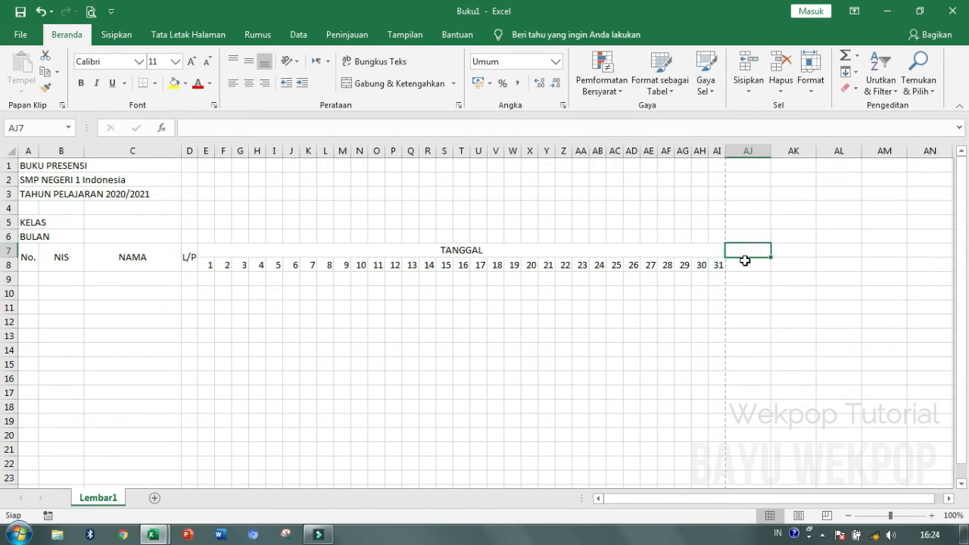
type("JUM")
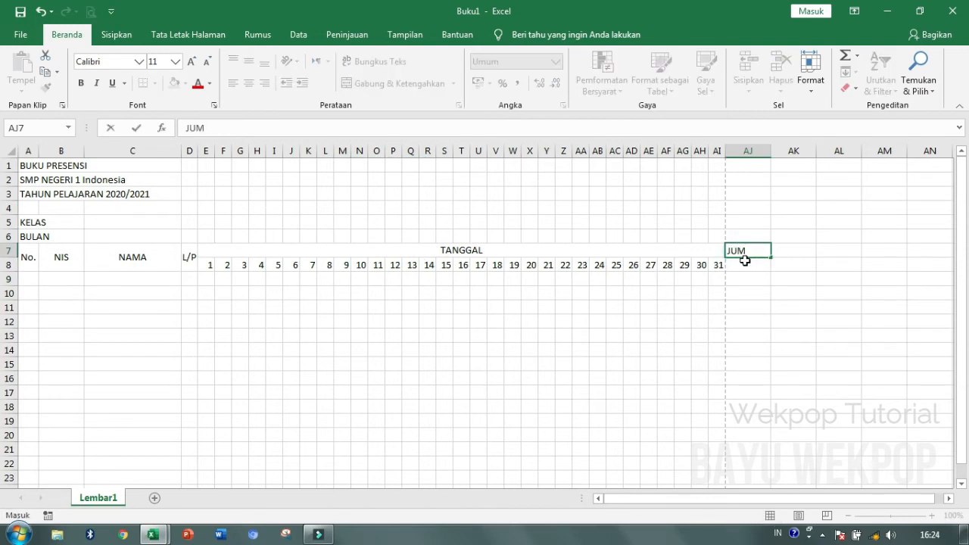
type("LAH")
key("Return")
type("S")
key("Tab")
type("I")
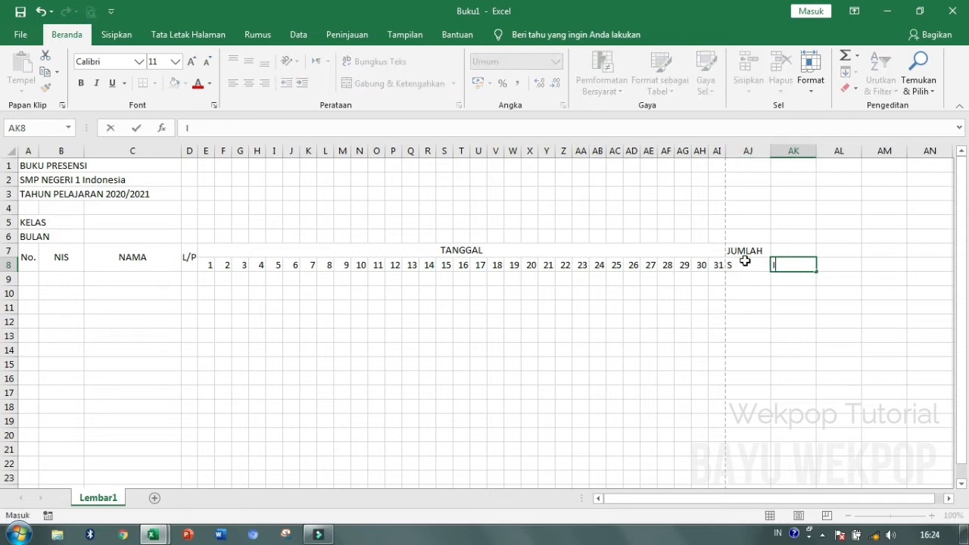
key("Tab")
type("A")
key("Tab")
type("J")
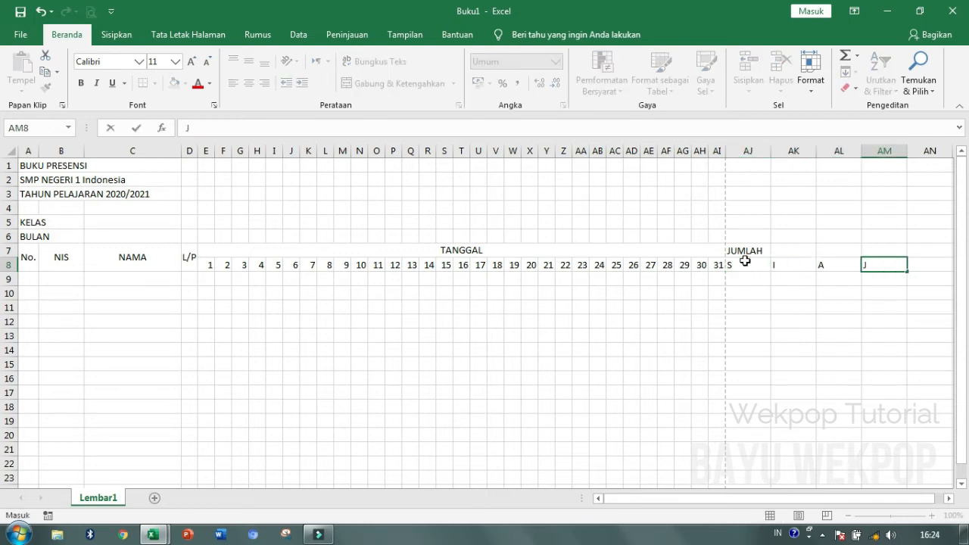
left_click(745, 262)
left_click(799, 265)
left_click(827, 266)
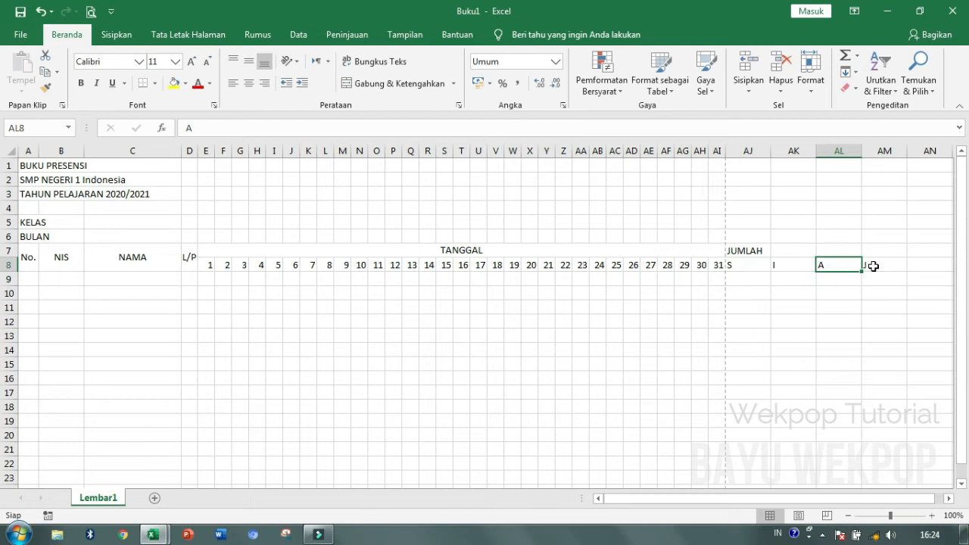
left_click(870, 266)
left_click(748, 295)
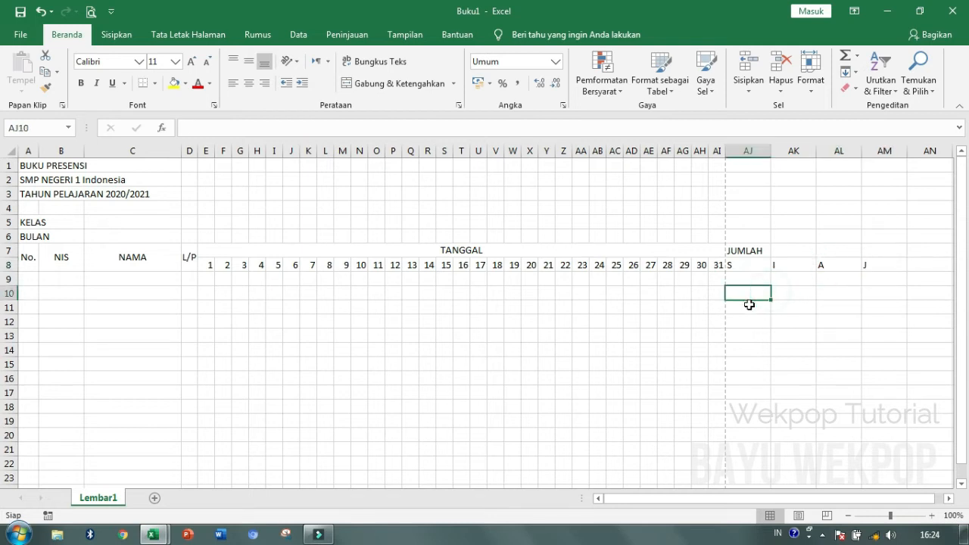
- Merge and centre JUMLAH across AJ7:AM7
left_click_drag(739, 250, 871, 250)
left_click(395, 85)
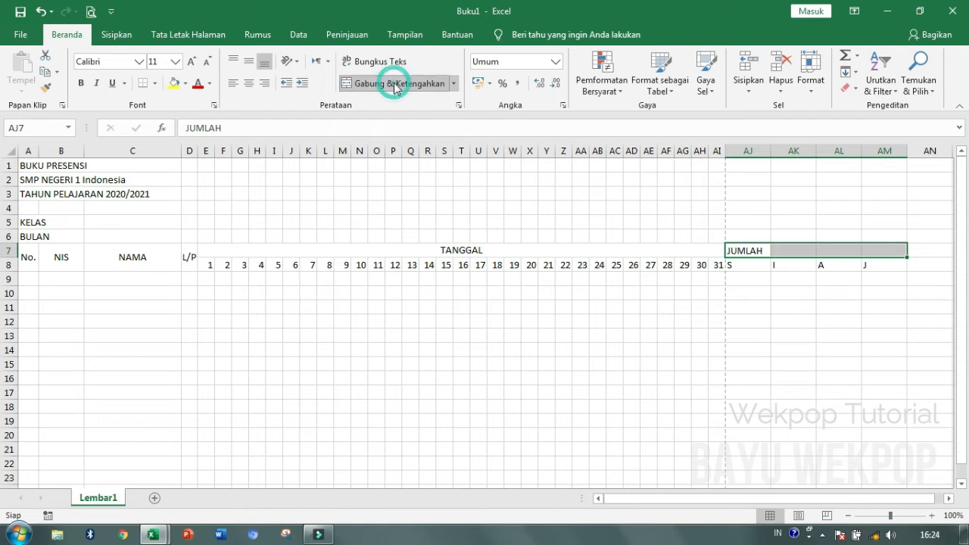
left_click(720, 361)
left_click_drag(750, 152, 874, 154)
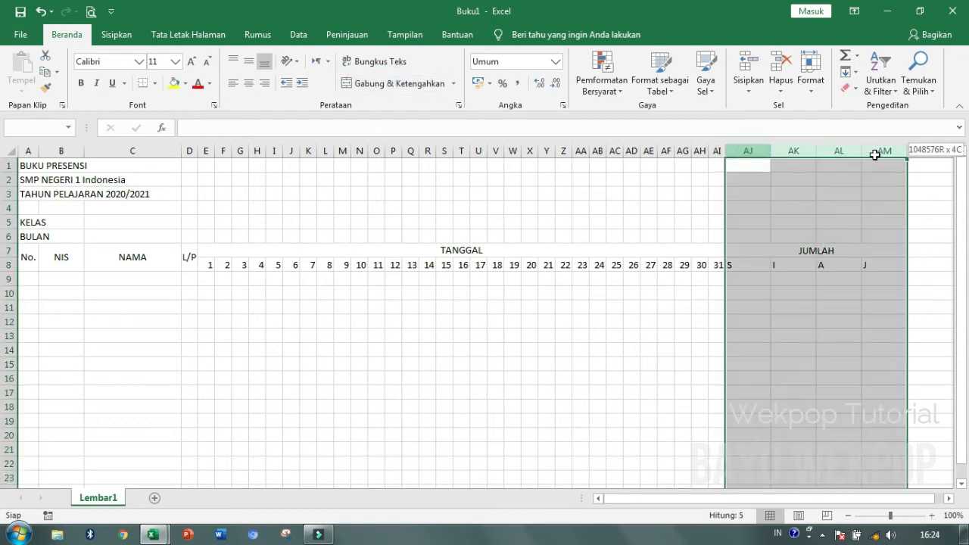
- Centre the JUMLAH columns AJ:AM horizontally and vertically and narrow them to fit
left_click(251, 82)
left_click(255, 65)
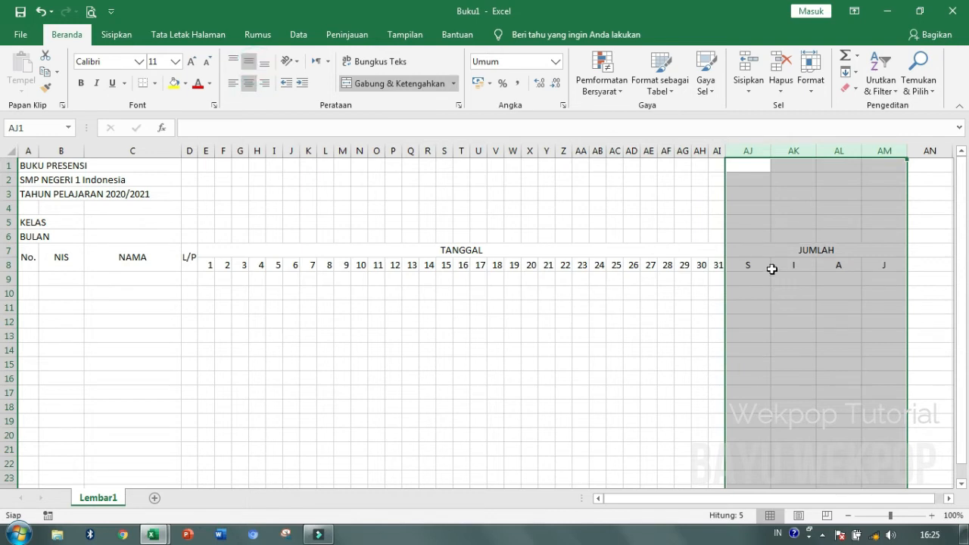
left_click_drag(769, 154, 734, 156)
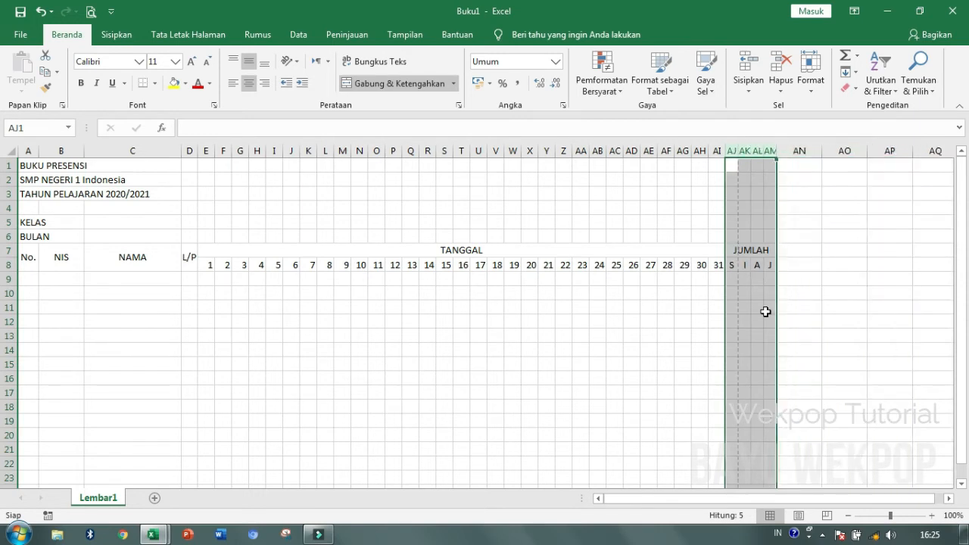
left_click(765, 311)
- Centre the day columns E:AI and narrow them to a compact width
left_click_drag(205, 151, 716, 149)
left_click(250, 83)
left_click(249, 62)
left_click_drag(264, 150, 262, 148)
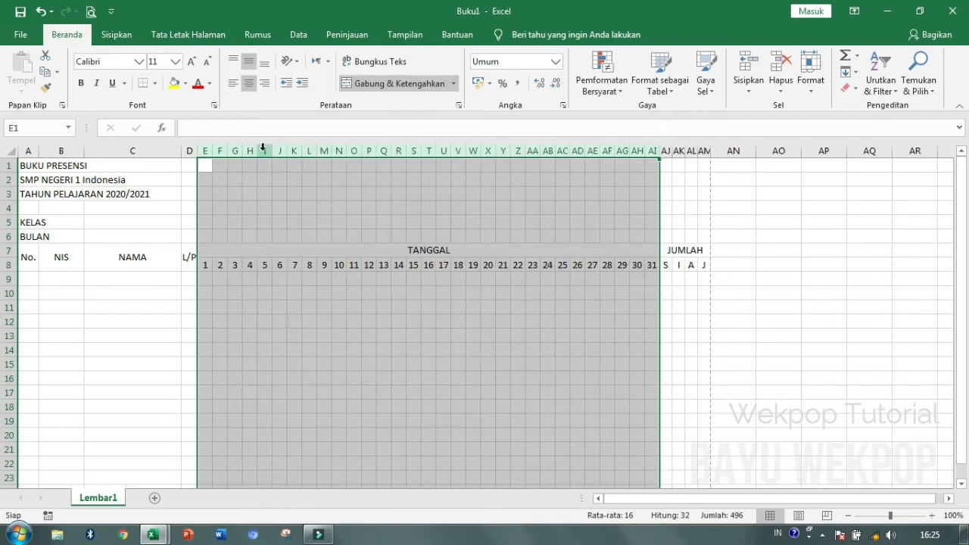
left_click(395, 407)
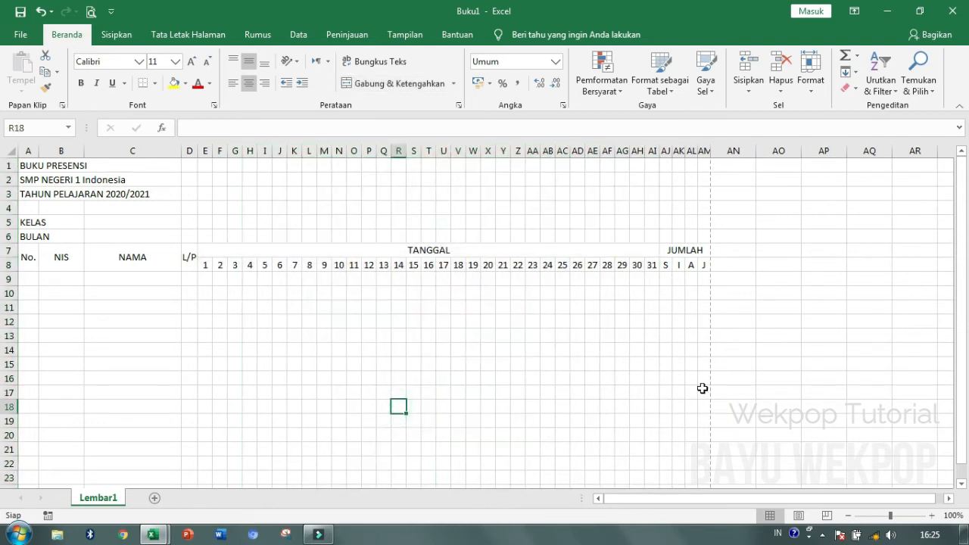
- Number A9:A18 with 1 through 10 using a fill series
left_click(30, 279)
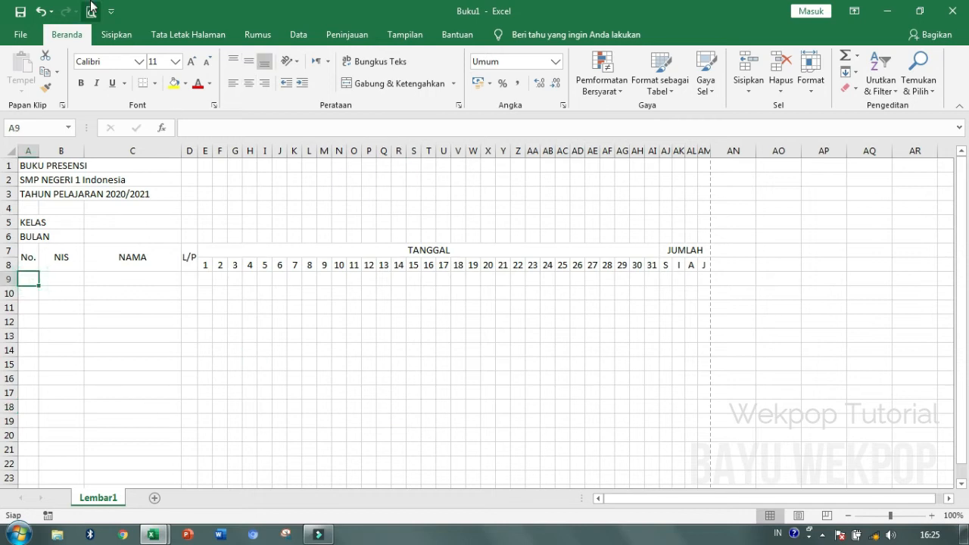
type("1")
key("Return")
type("1")
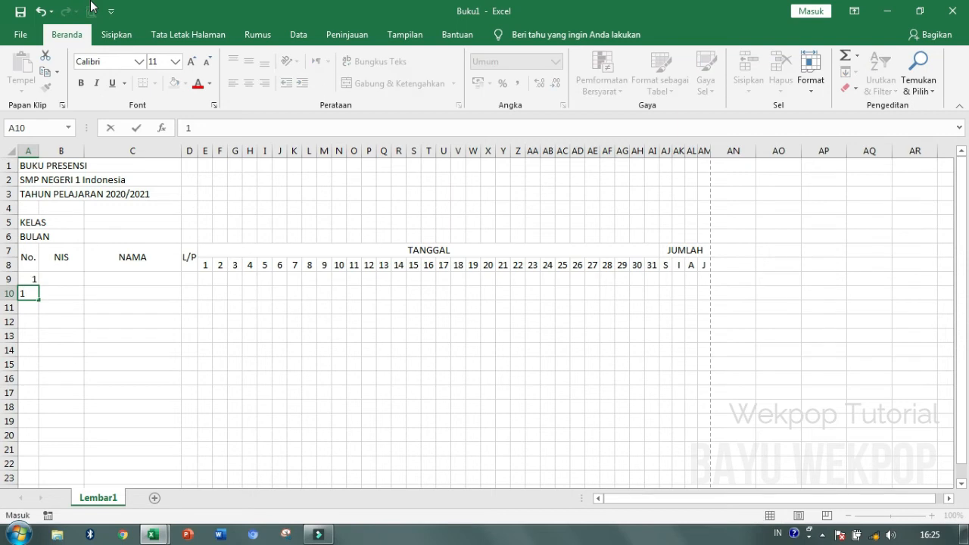
type("2")
key("Return")
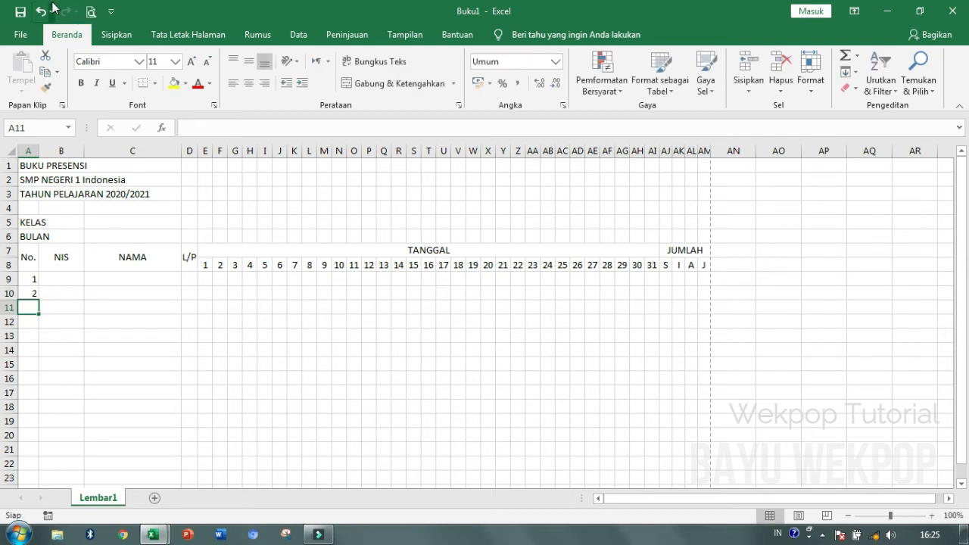
left_click_drag(29, 279, 38, 417)
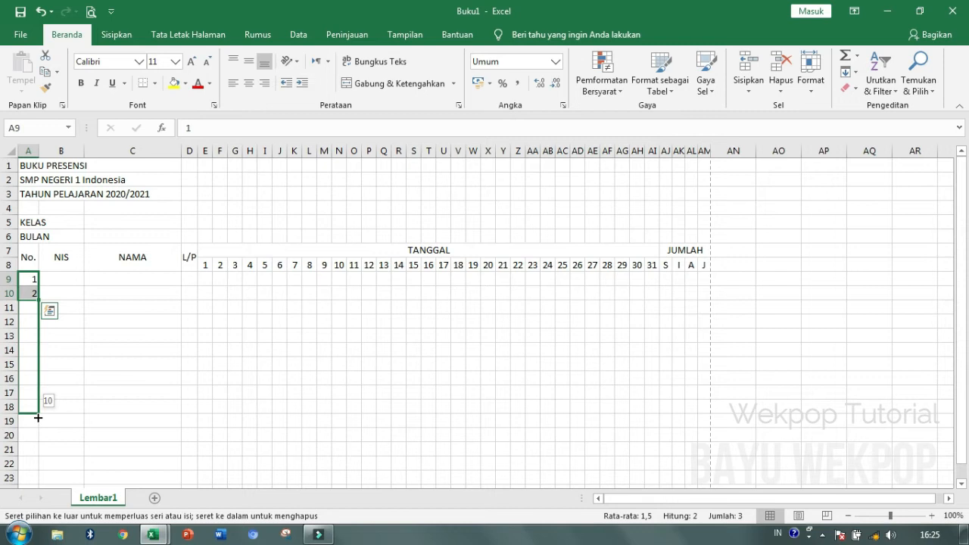
left_click_drag(38, 417, 37, 417)
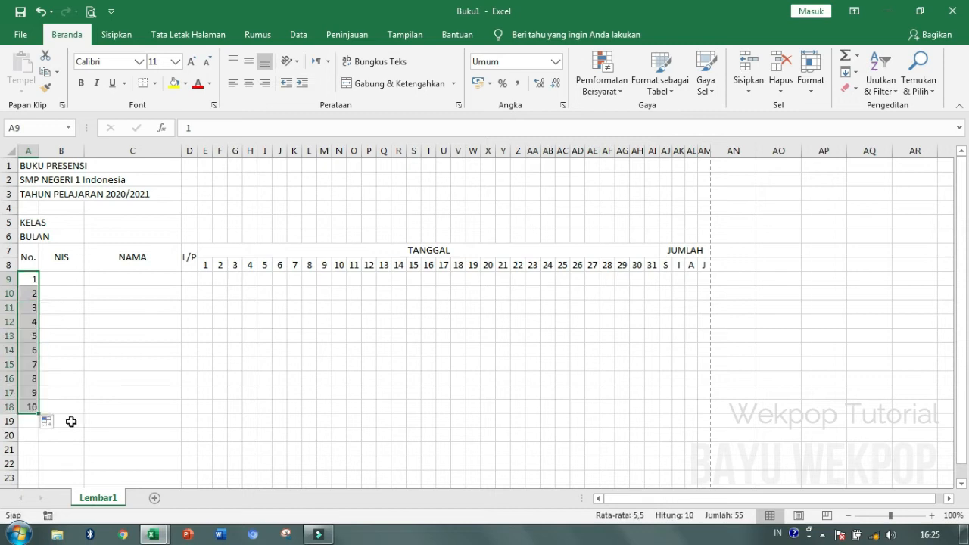
left_click_drag(41, 414, 46, 298)
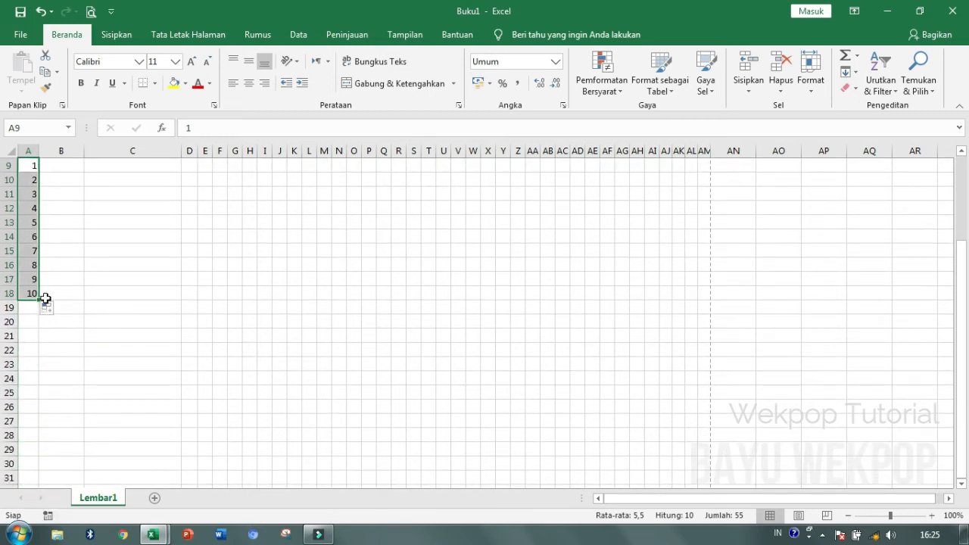
left_click(160, 250)
scroll(162, 250, "up", 3)
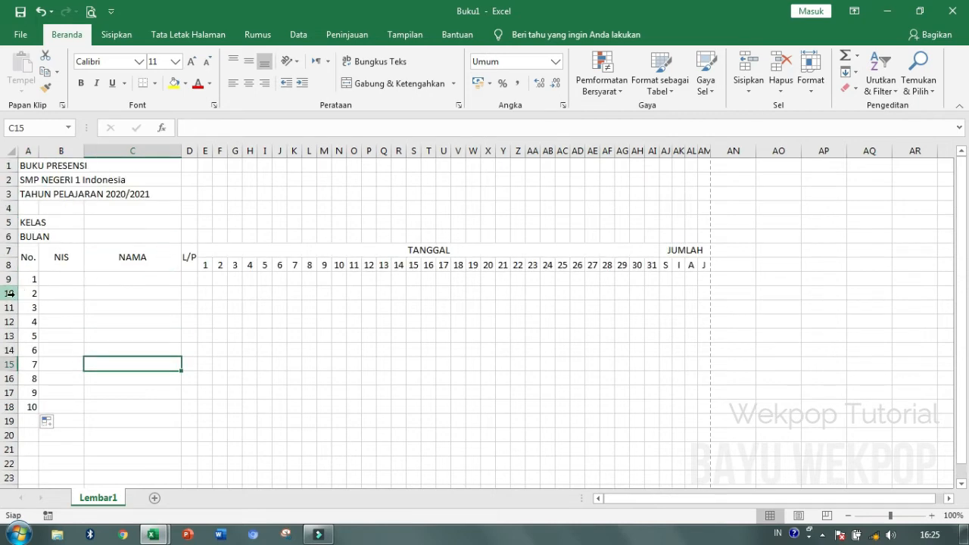
left_click_drag(24, 279, 33, 406)
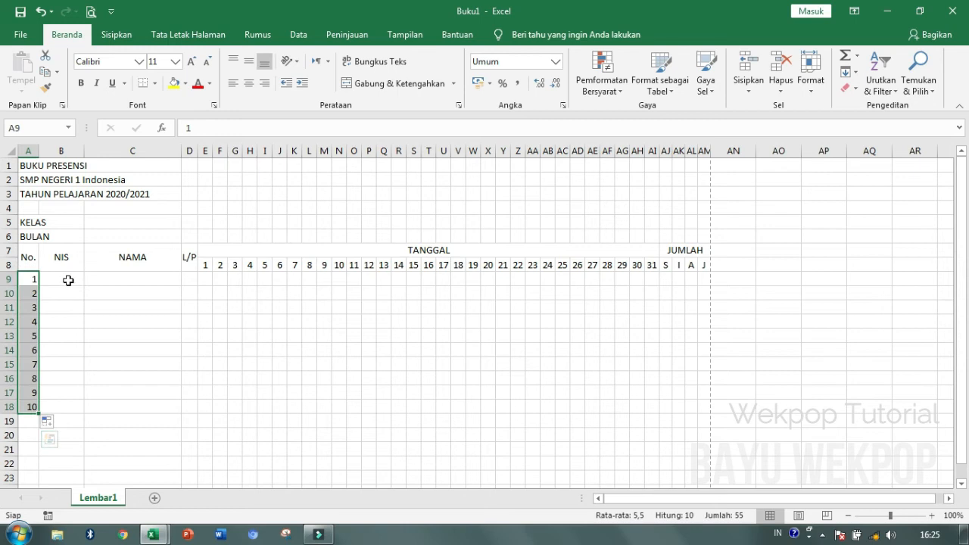
left_click(68, 281)
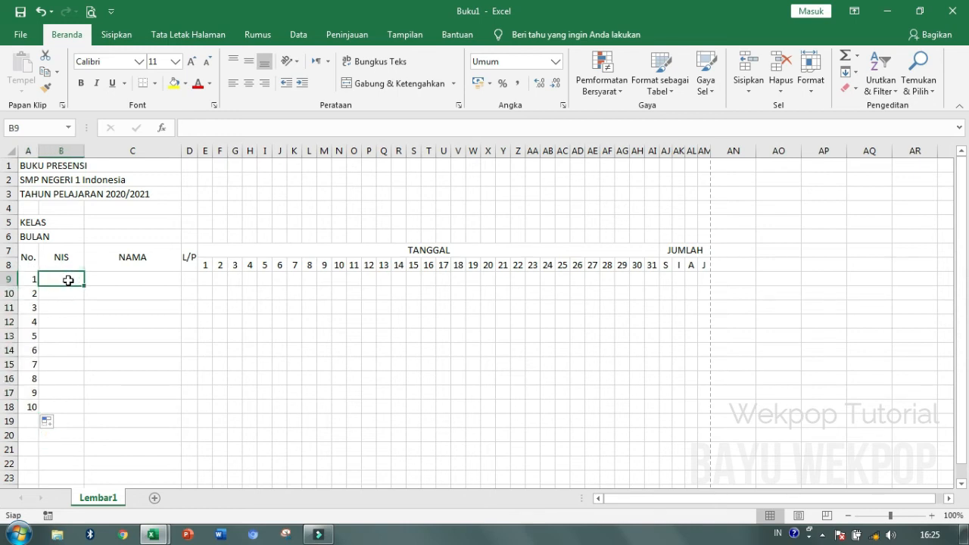
- Fill NIS values 2021.1.001 to 2021.1.010 in B9:B18 and widen column B
type("2021.1.001")
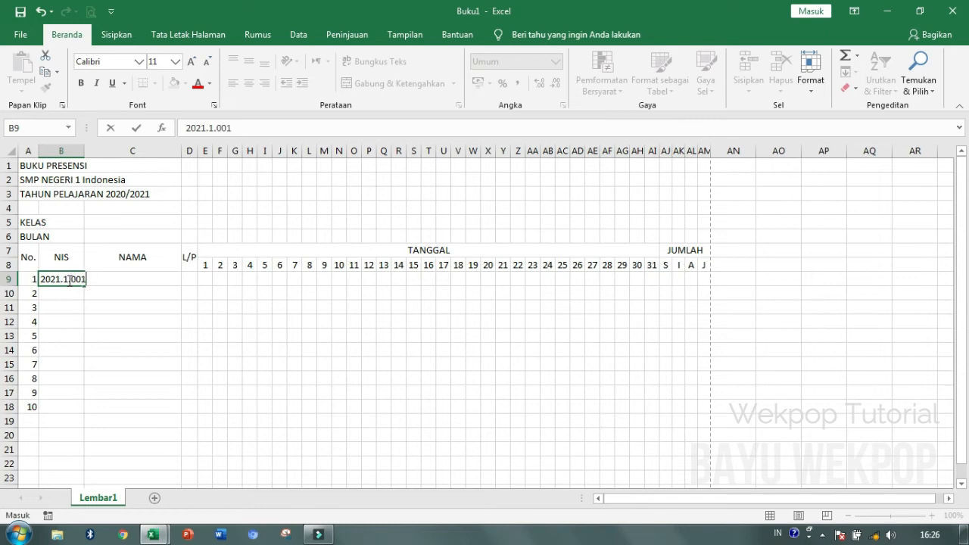
key("Return")
left_click(68, 280)
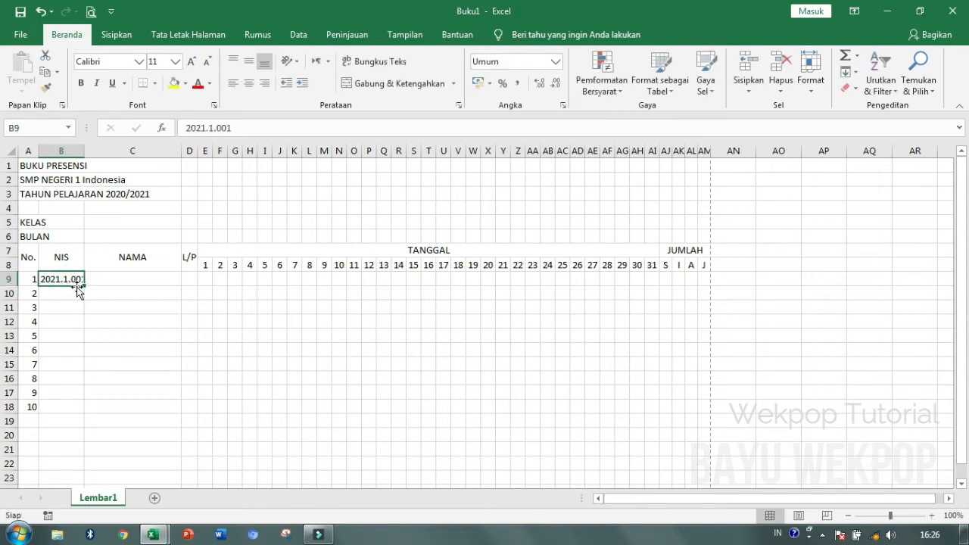
left_click_drag(84, 285, 85, 413)
left_click_drag(84, 156, 88, 157)
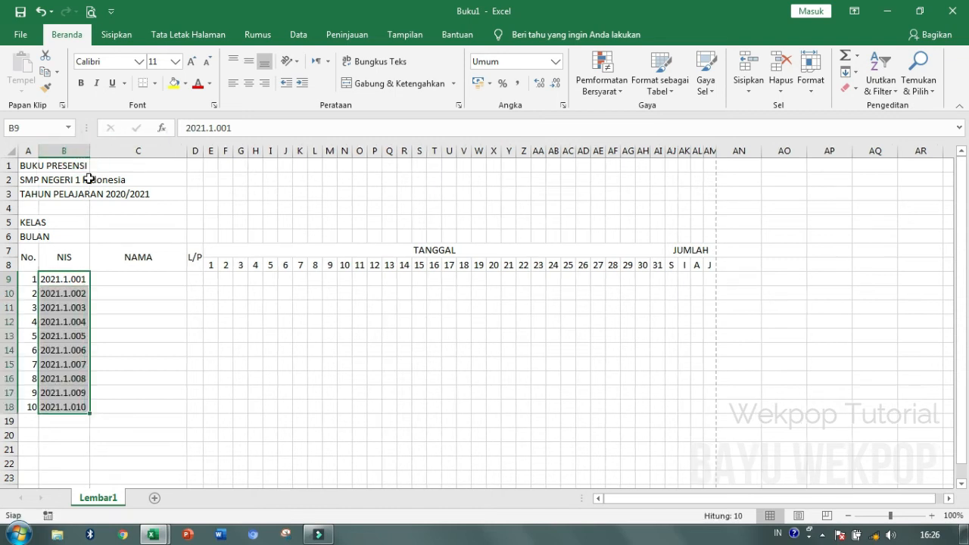
- Centre the NIS values and the row numbers horizontally and vertically
left_click(249, 84)
left_click(249, 63)
left_click_drag(28, 280, 31, 398)
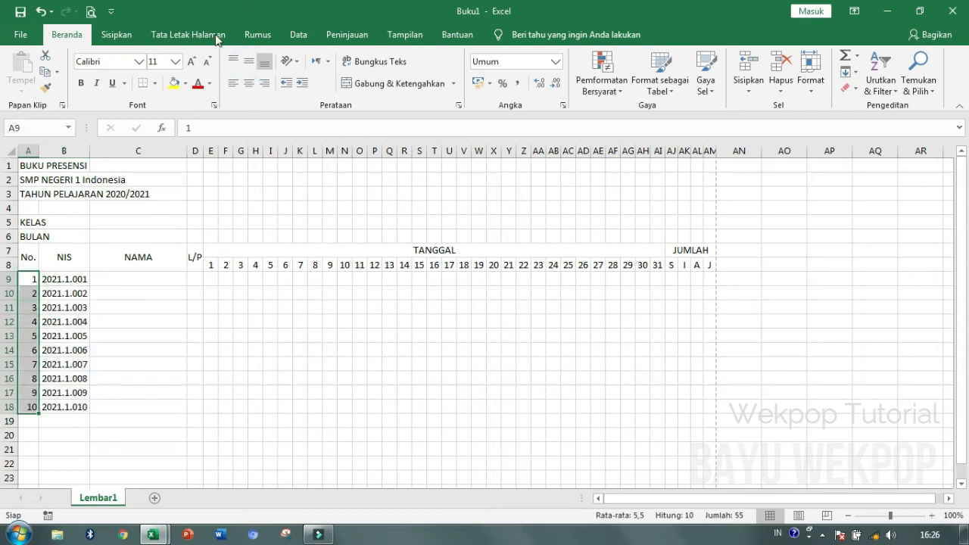
left_click(249, 61)
left_click(249, 83)
left_click(132, 277)
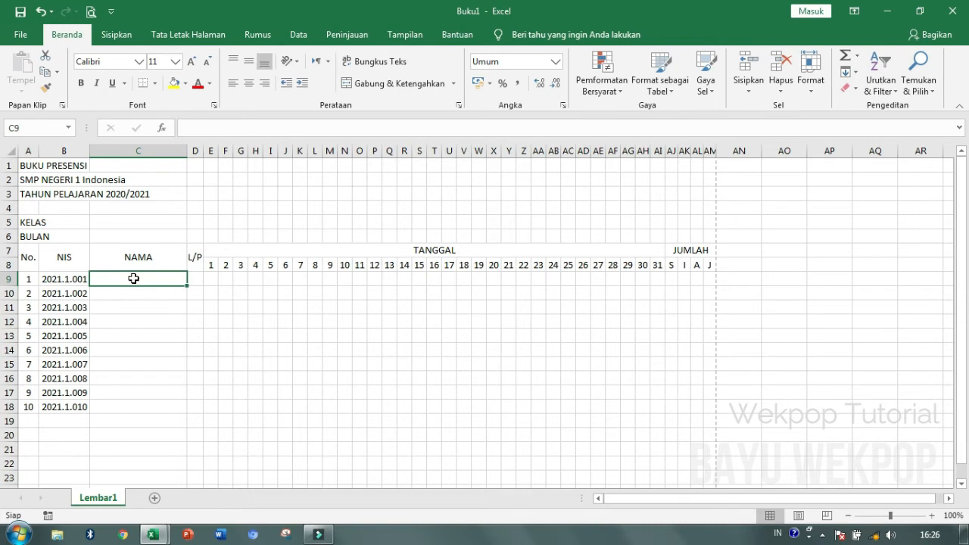
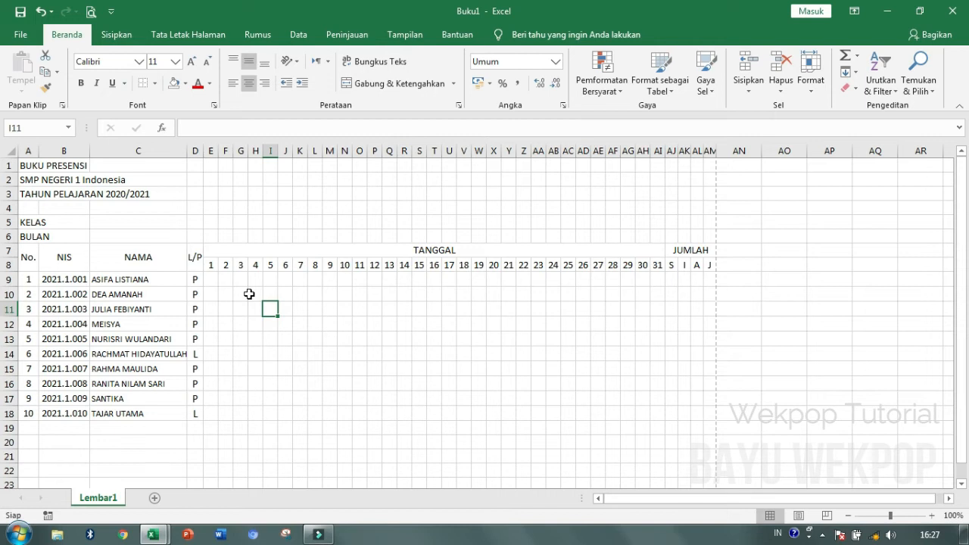
- Paste the ten student names into C9:C18, widen NAMA, and select the L/P entries
left_click_drag(185, 154, 191, 154)
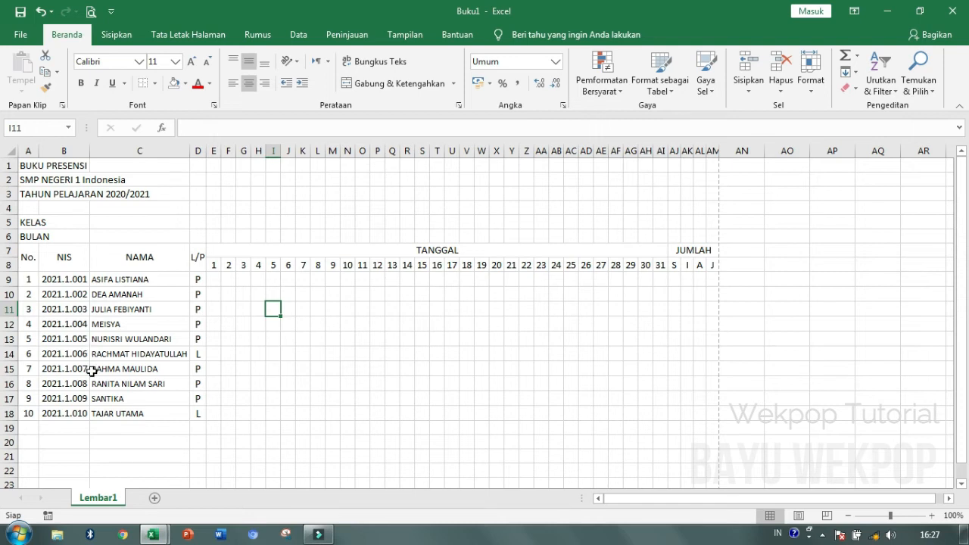
left_click_drag(120, 282, 134, 413)
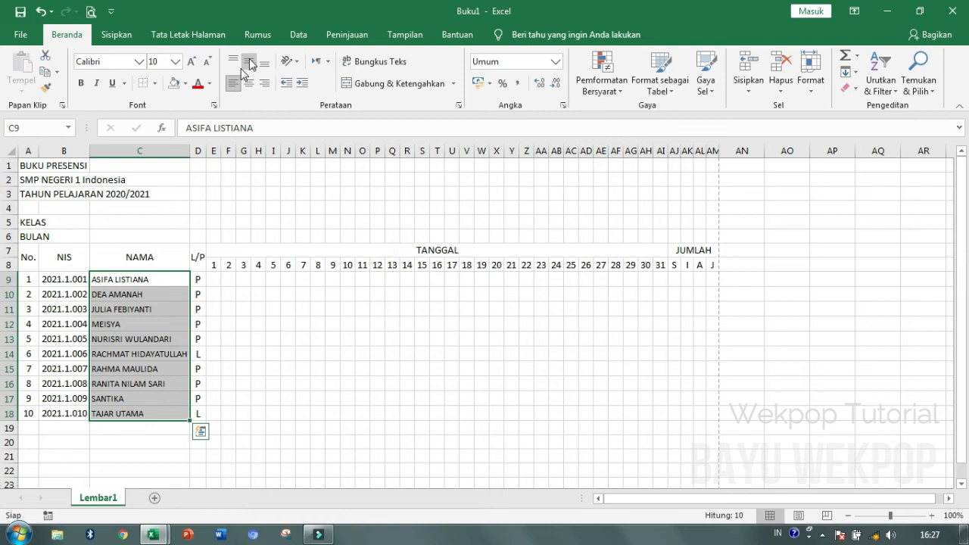
left_click_drag(198, 279, 199, 413)
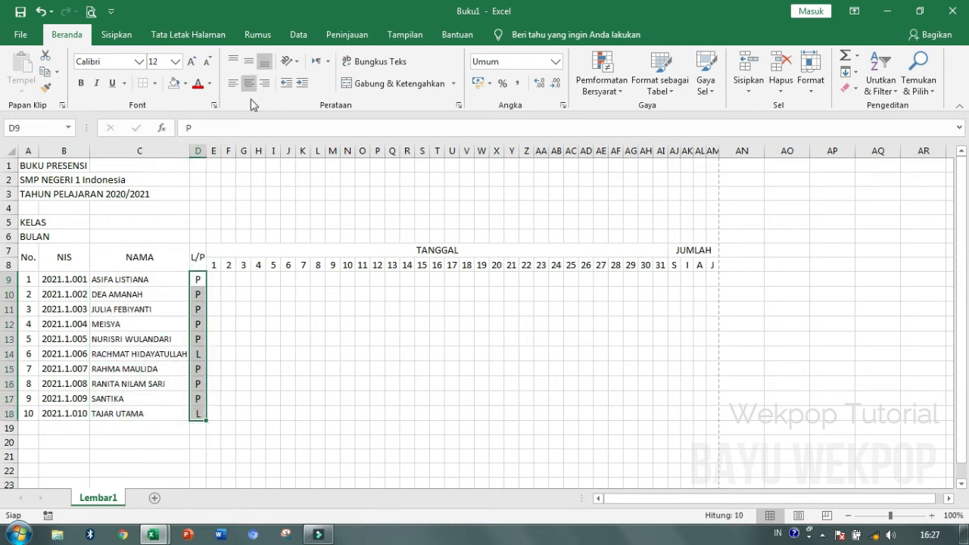
left_click(248, 309)
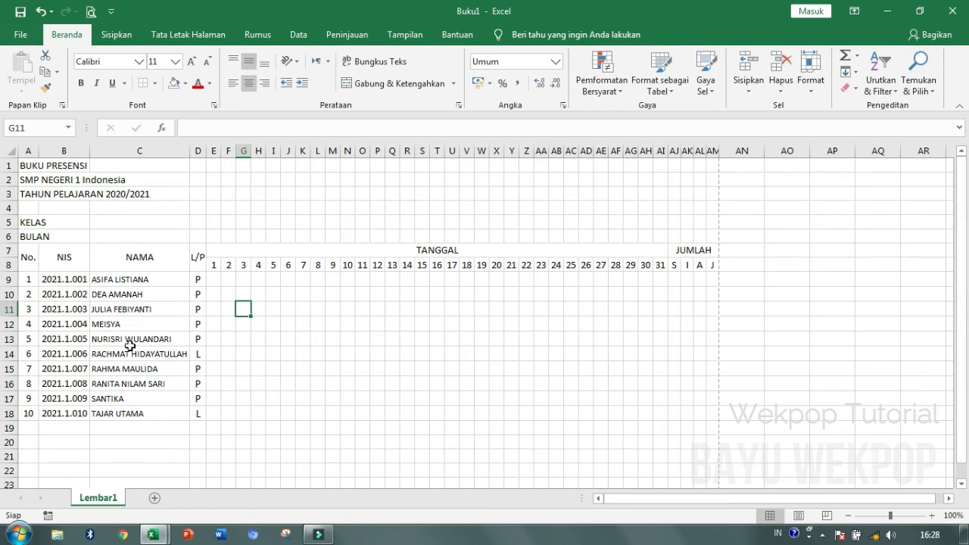
- Apply all borders to every cell of the attendance table A7:AM18
left_click_drag(30, 260, 717, 415)
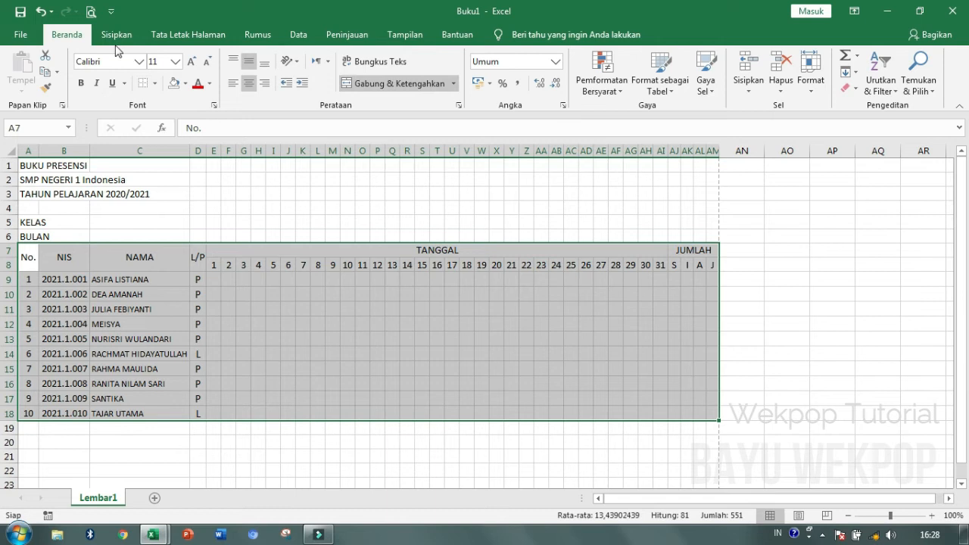
left_click(155, 83)
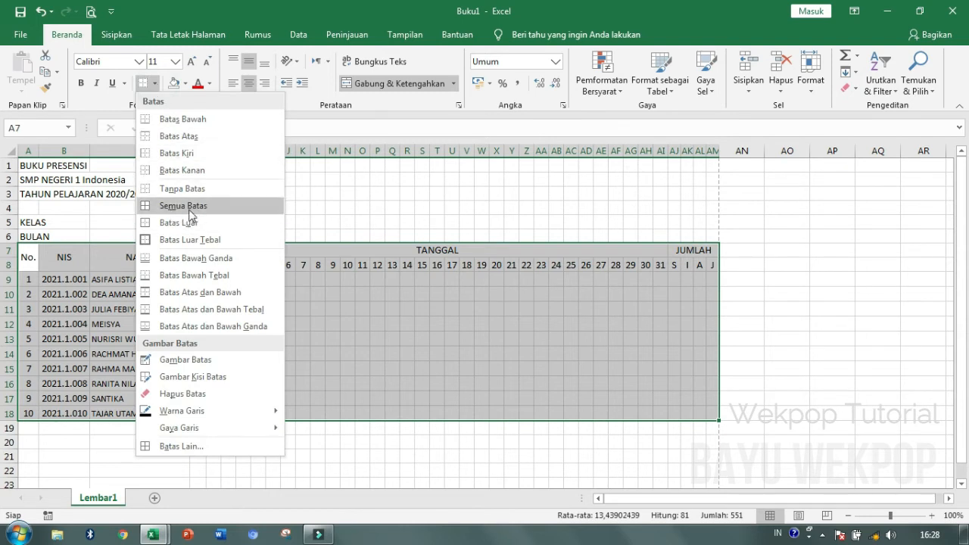
left_click(189, 208)
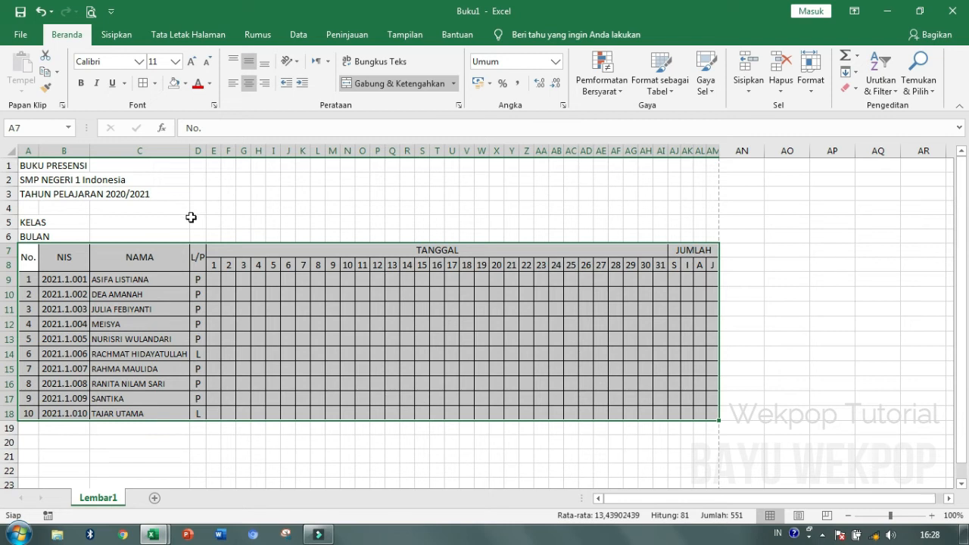
left_click(98, 257)
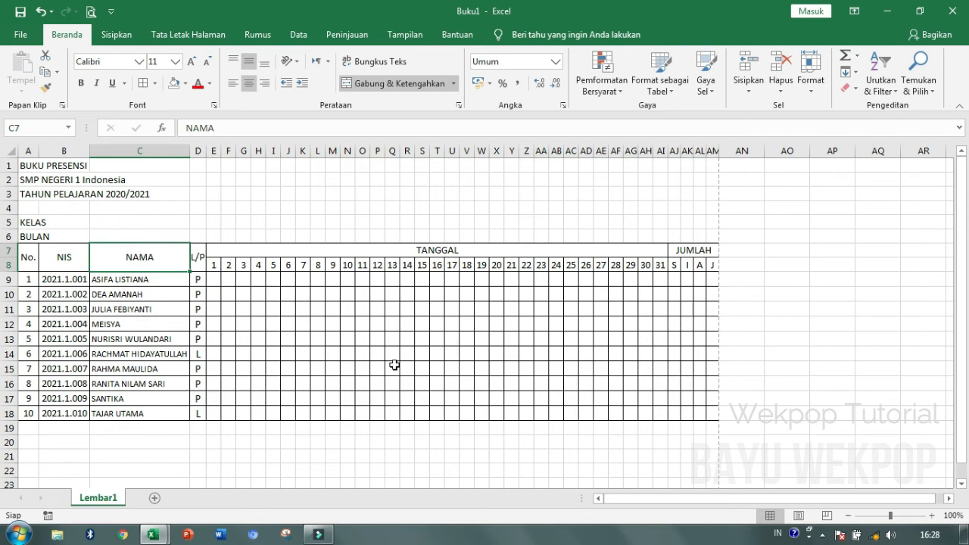
scroll(305, 420, "down", 1)
- Type a dotted place-and-date line in AB20 and 'Mengetahui,' / 'Kepala Sekolah' in C21:C22
left_click(377, 401)
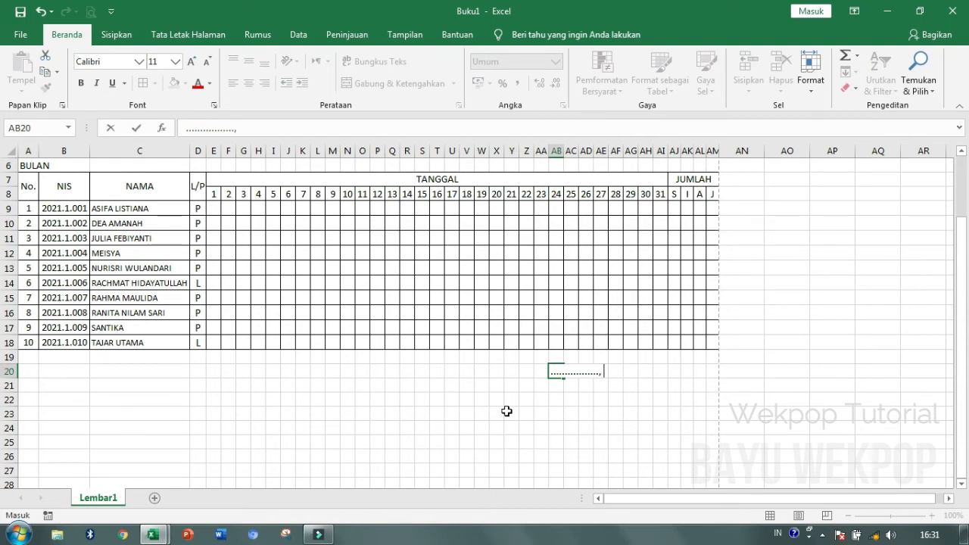
type("......................")
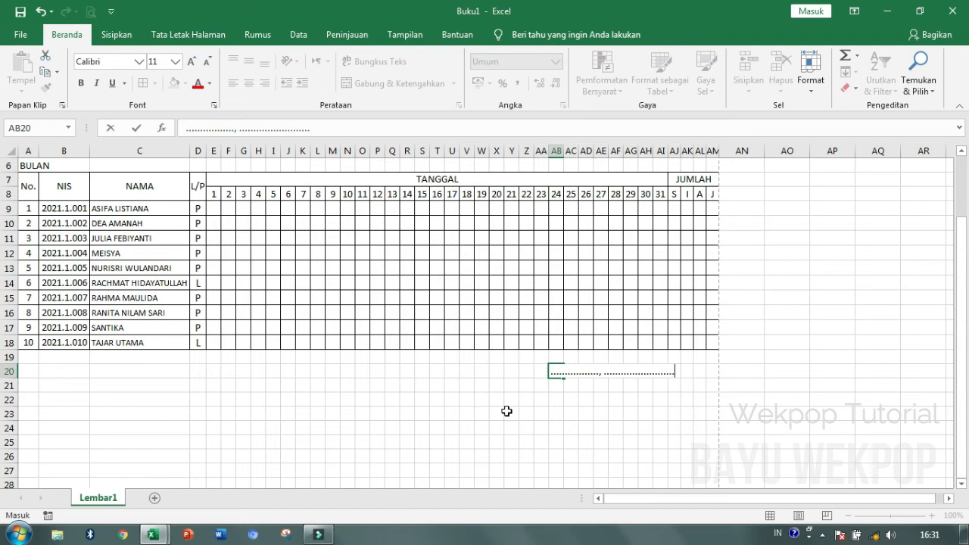
left_click(506, 411)
left_click(181, 389)
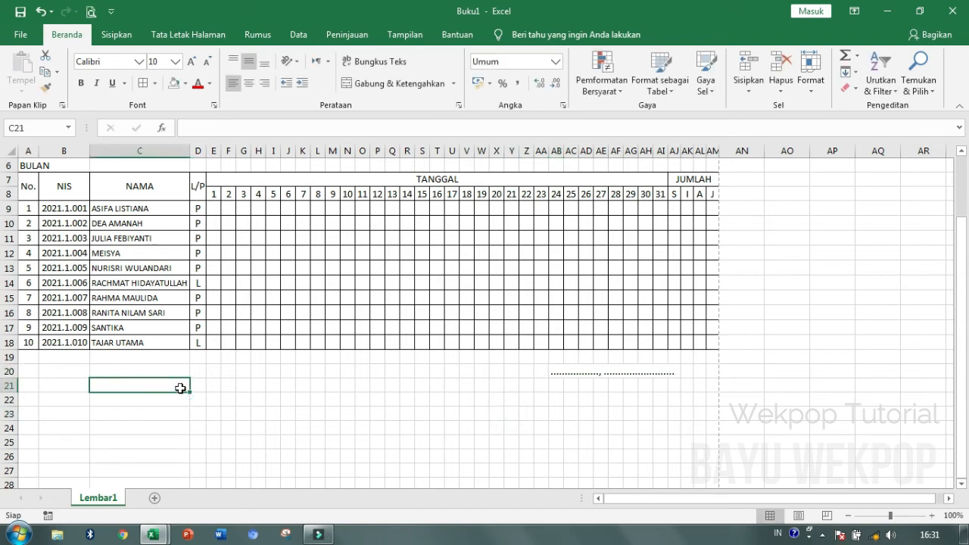
type("Mengetahui,")
key("Return")
type("Kepala Sekol")
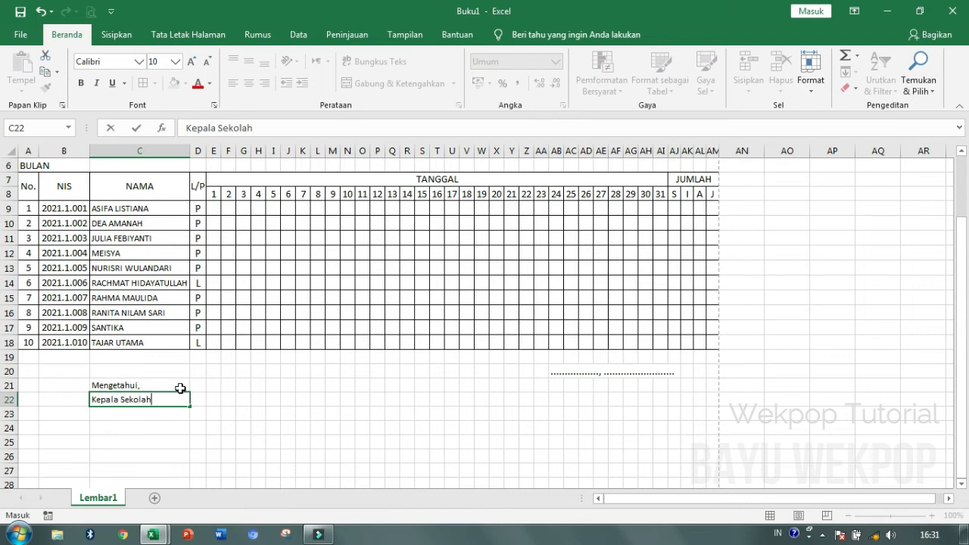
type("ah")
key("Return")
key("Return")
key("Return")
key("Return")
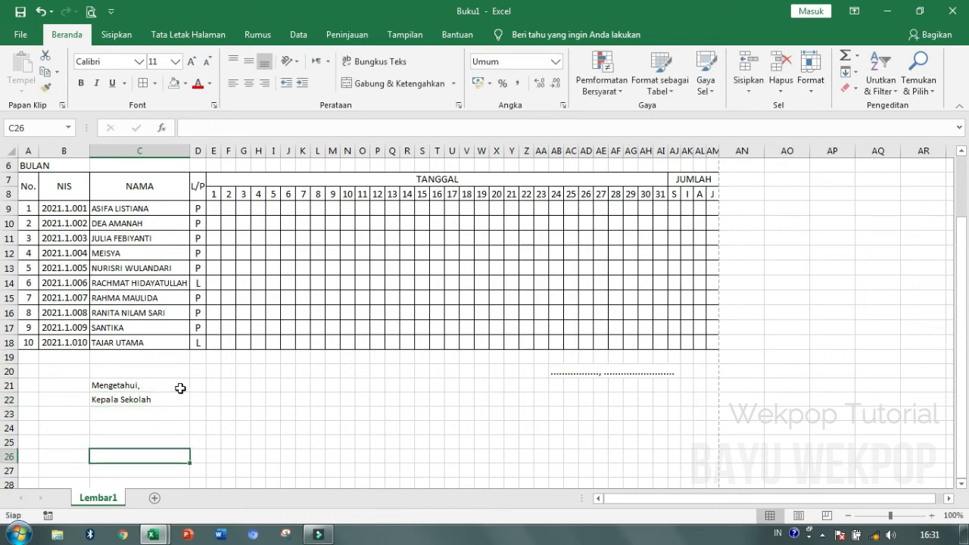
- Enter the headmaster's name and NIP number below the Kepala Sekolah caption
type("Dr")
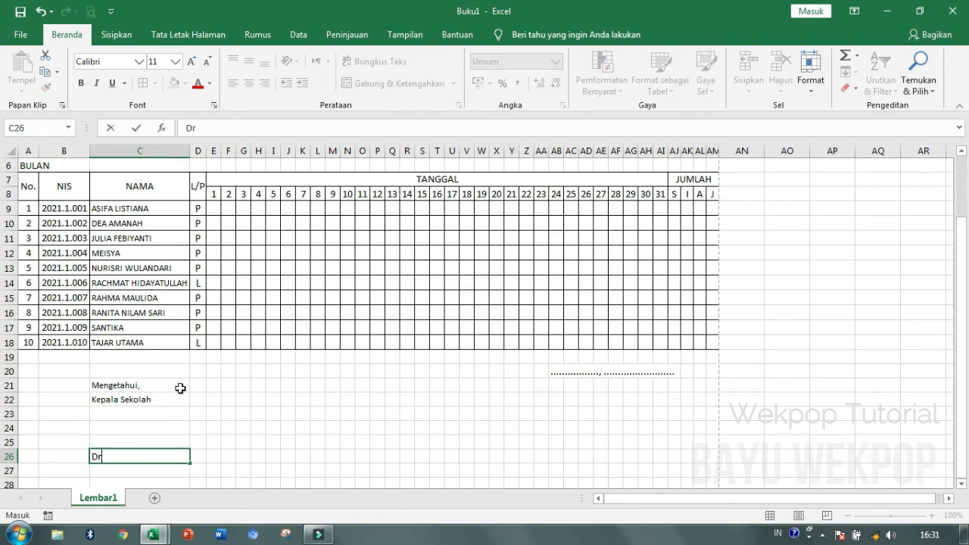
type(". Sasuke")
key("Return")
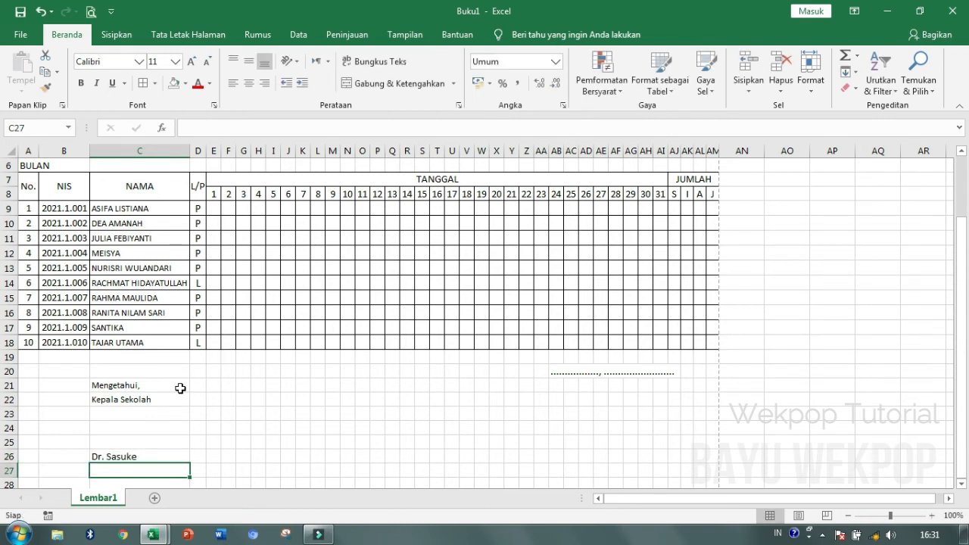
type("NIP")
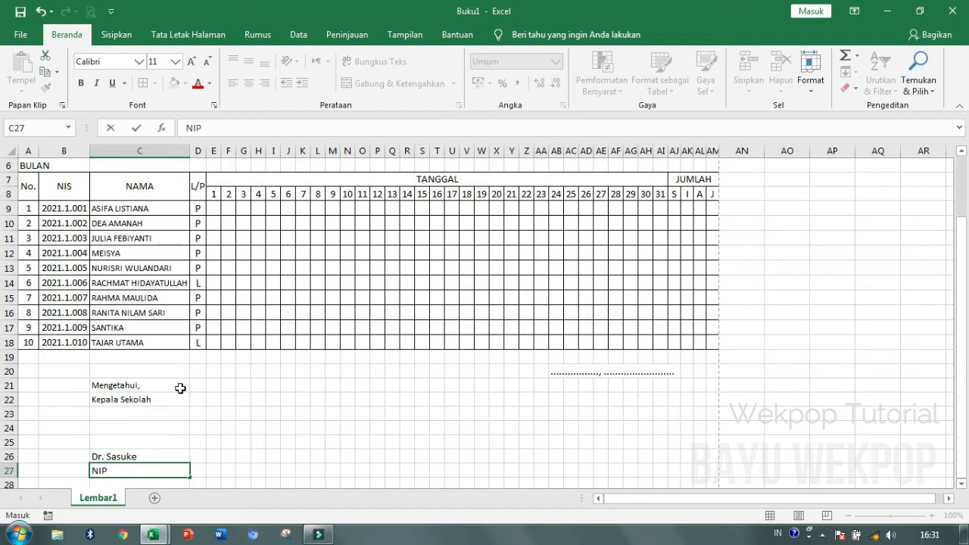
type(". 12345678")
left_click(554, 399)
- Add the 'Wali Kelas' heading in AB22 with the homeroom teacher's name and NIP below
type("Wali")
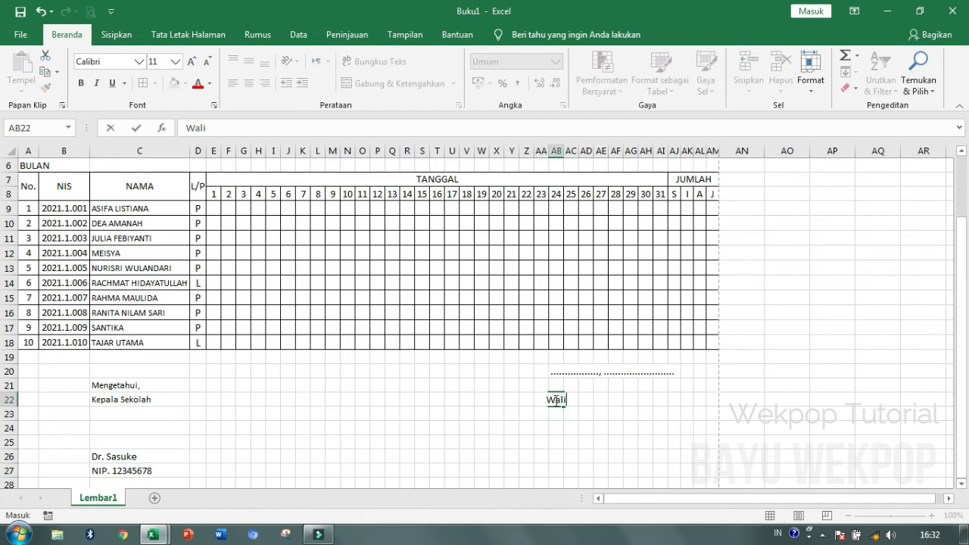
type(" Kelas")
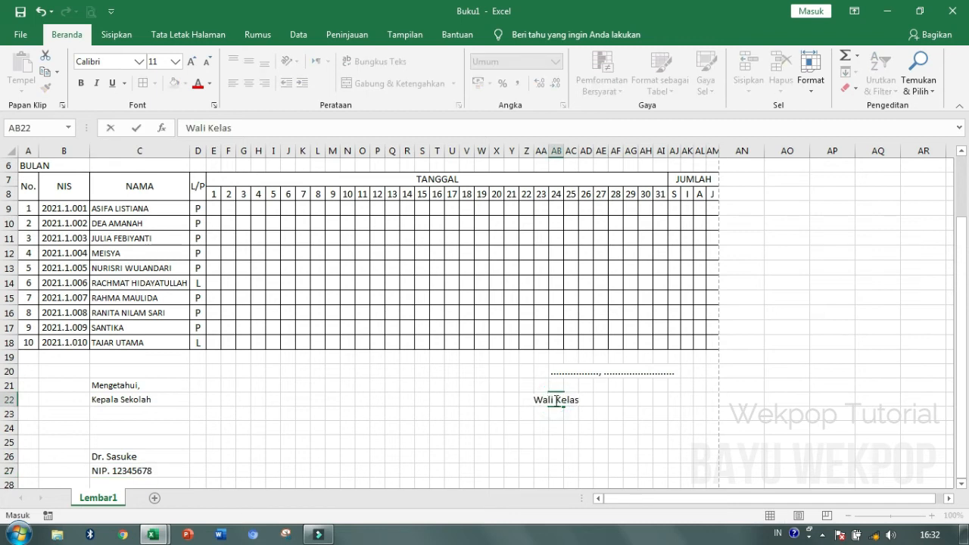
key("Return")
key("Return")
key("Return")
key("Return")
type("Naruto, S.Pd.")
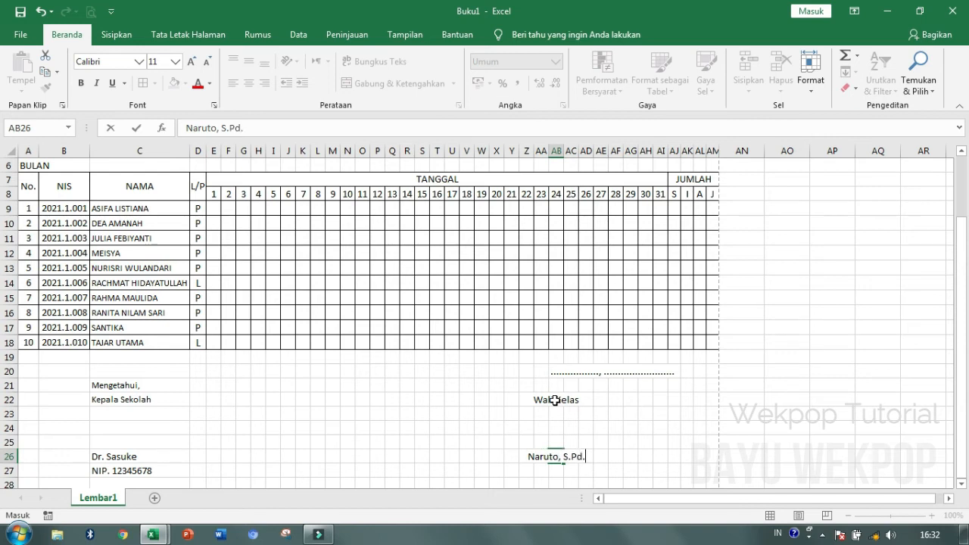
key("Return")
type("NIP/")
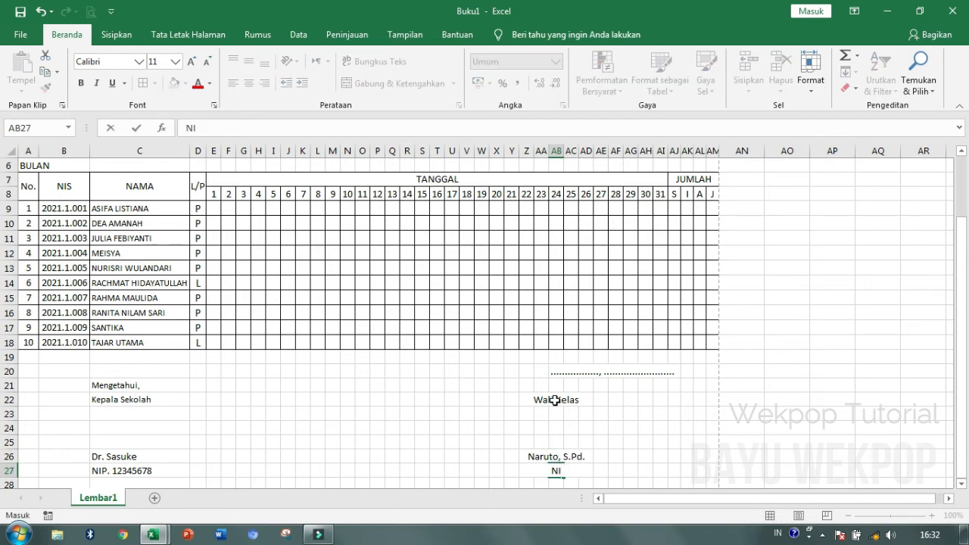
key("BackSpace")
type(". 12345")
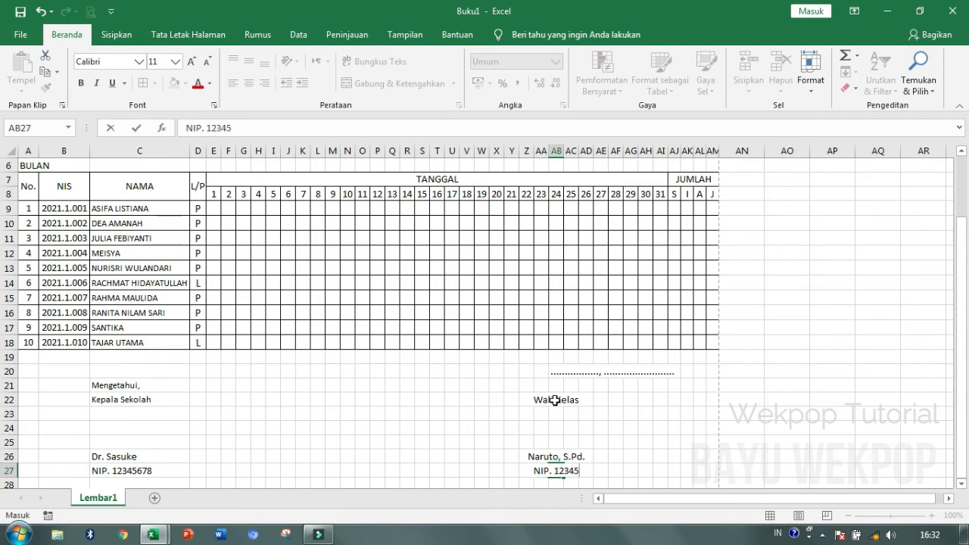
type("6789")
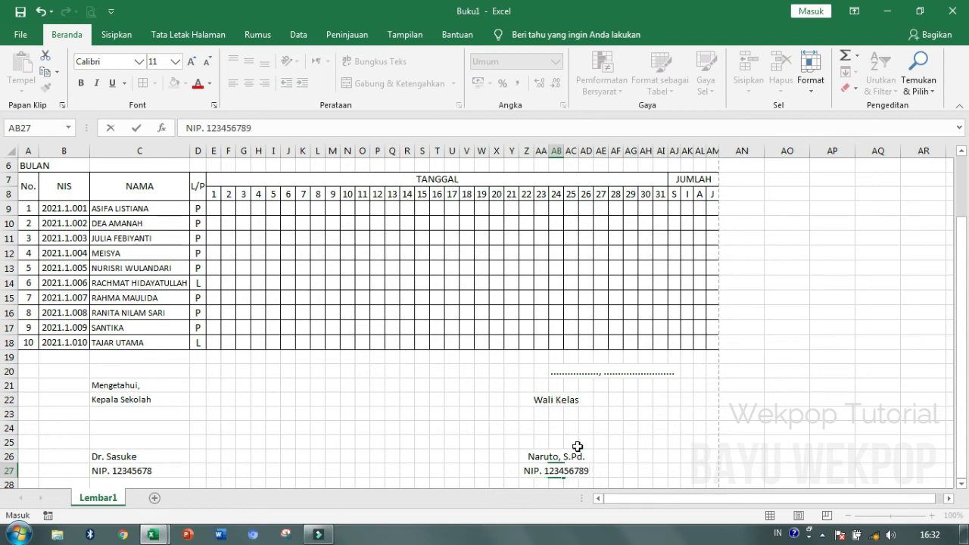
- Bold both signatory names in row 26, C26 through AD26
left_click(571, 442)
left_click_drag(129, 456, 566, 458)
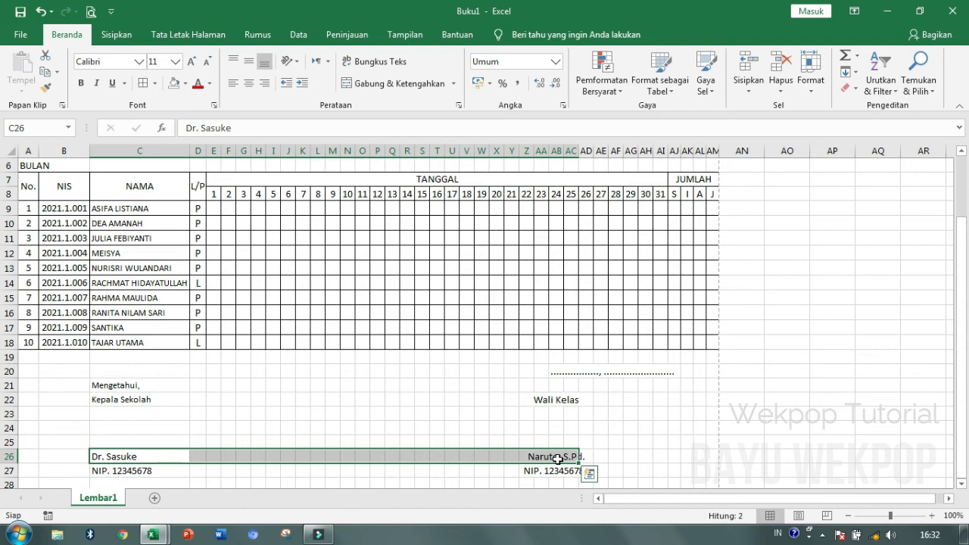
key("shift+Right")
key("ctrl+b")
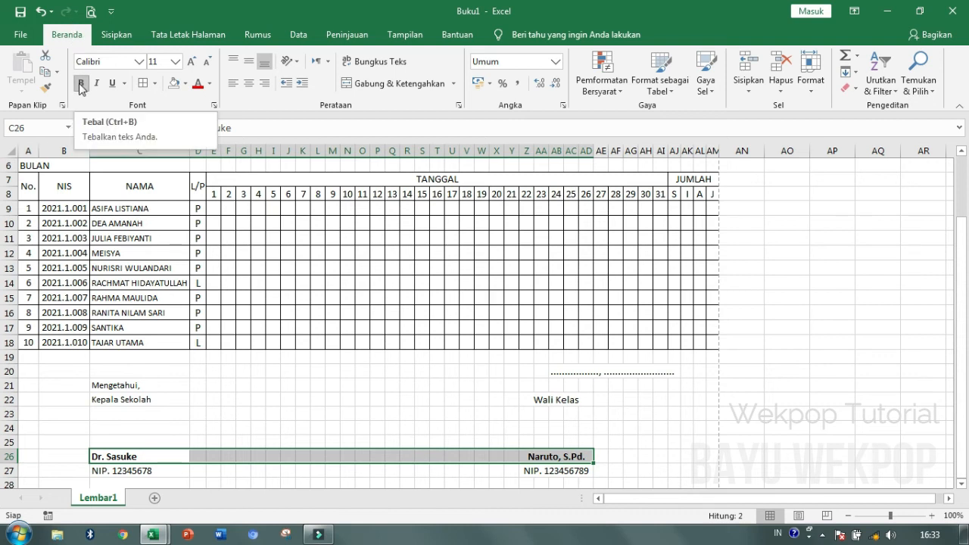
left_click(443, 418)
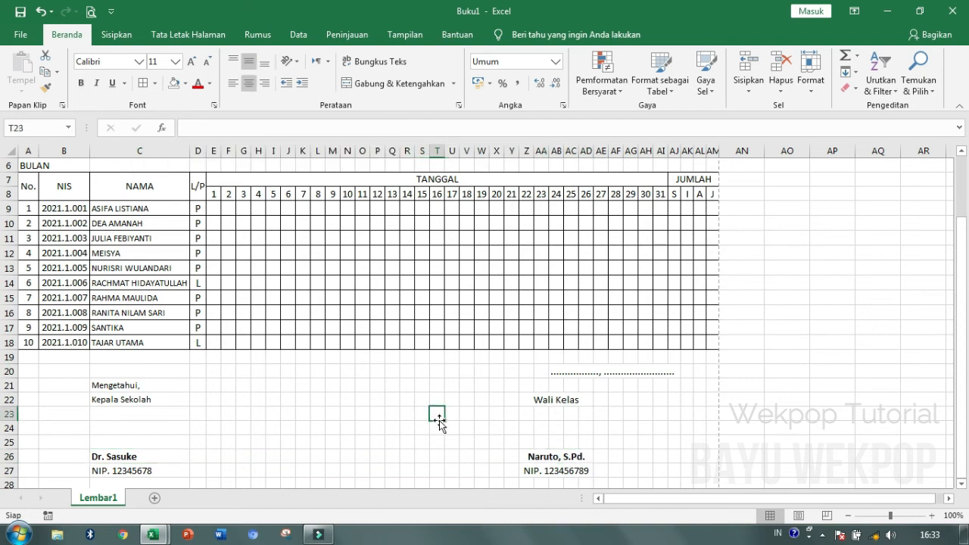
scroll(449, 424, "down", 4)
scroll(448, 424, "up", 6)
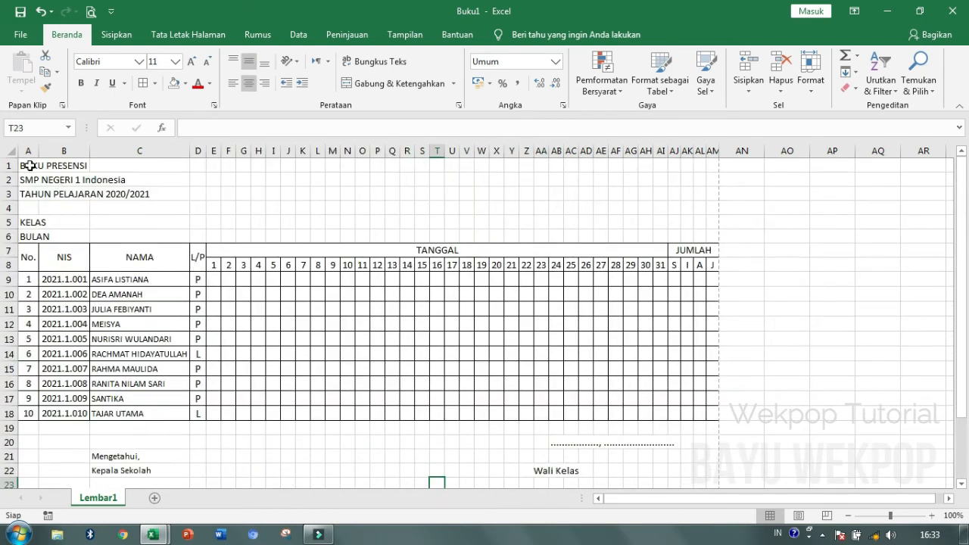
- Merge and centre rows 1, 2 and 3 across A–AM for each title line
left_click_drag(28, 165, 715, 152)
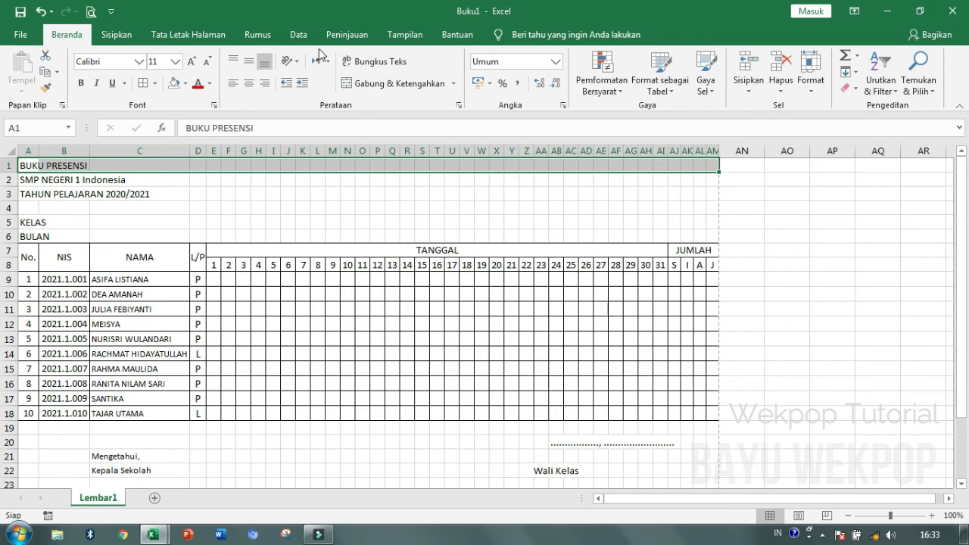
left_click(402, 84)
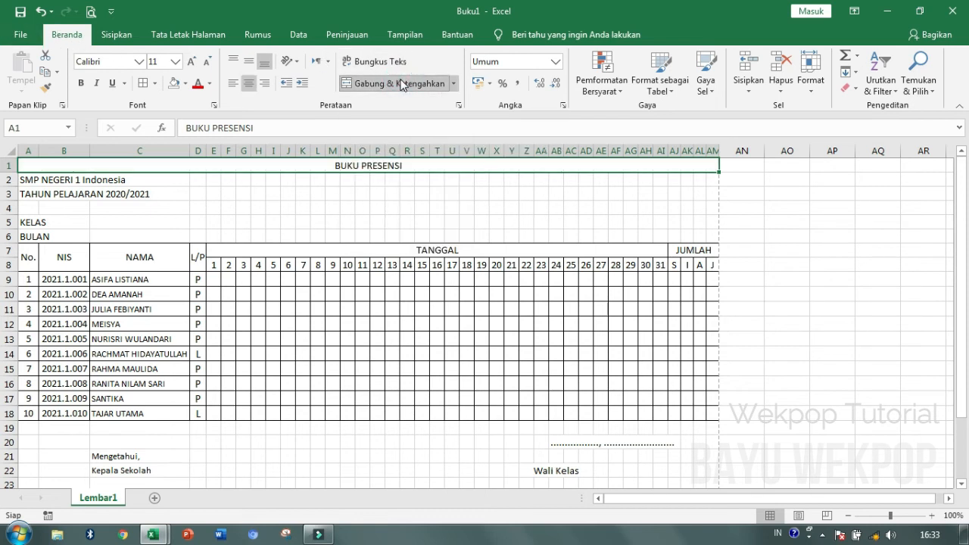
left_click_drag(41, 182, 712, 179)
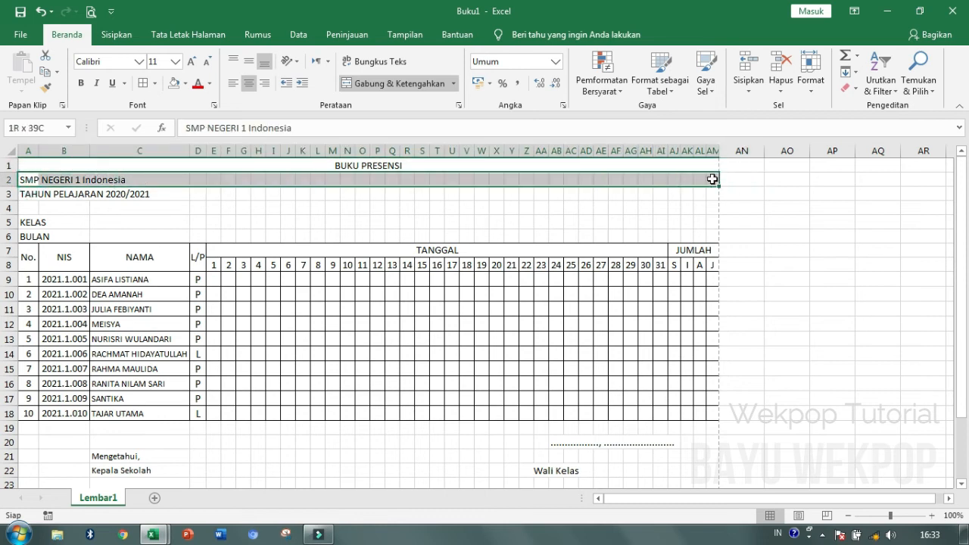
left_click(378, 84)
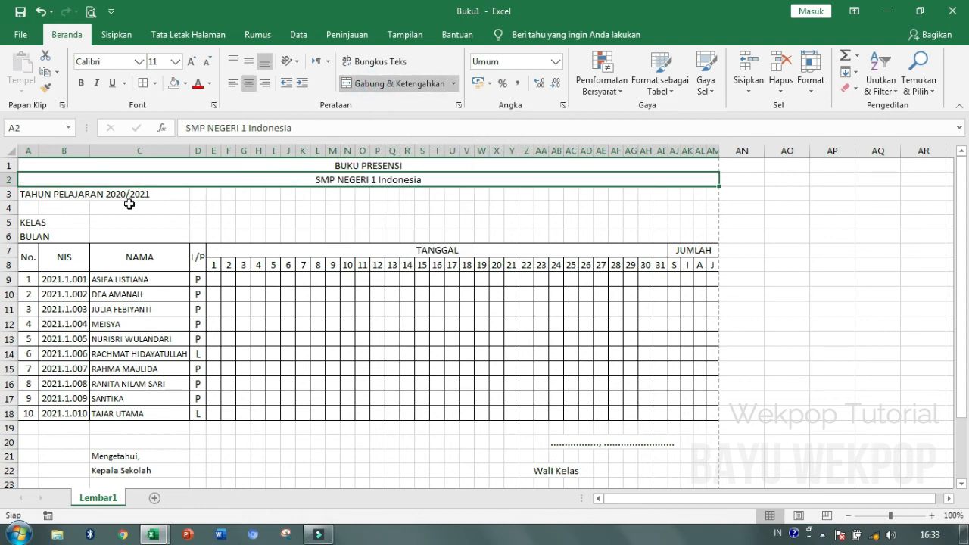
left_click_drag(30, 194, 708, 189)
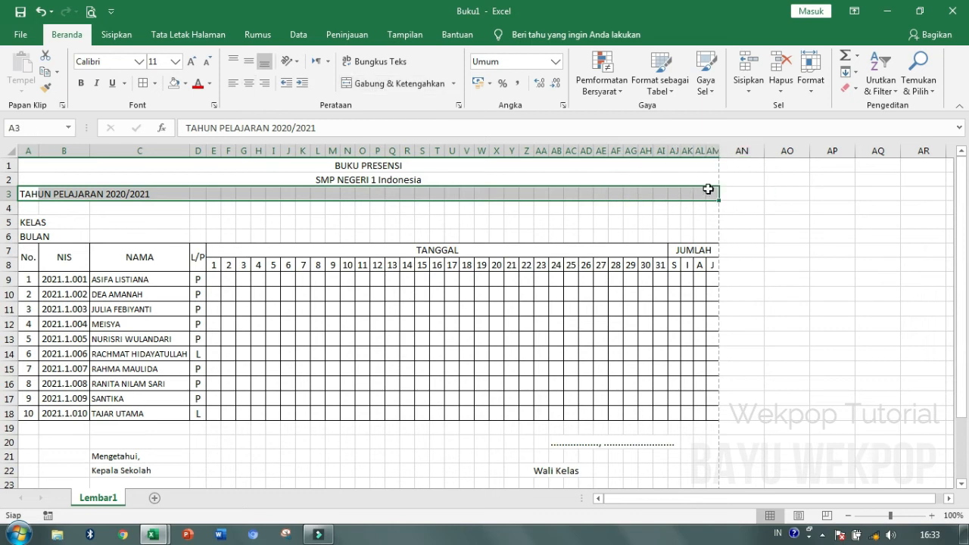
left_click(394, 83)
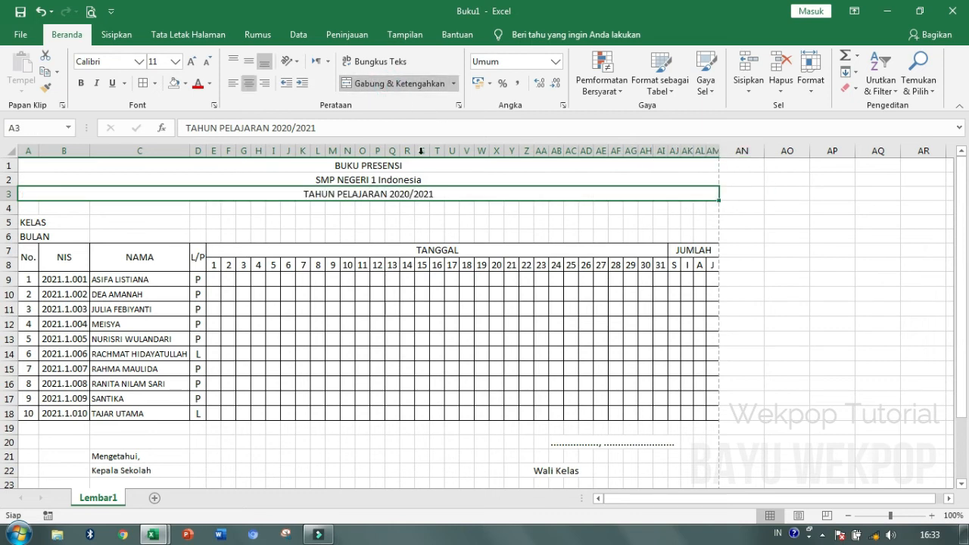
- Check each merged title row, then select all three title rows together
left_click(409, 221)
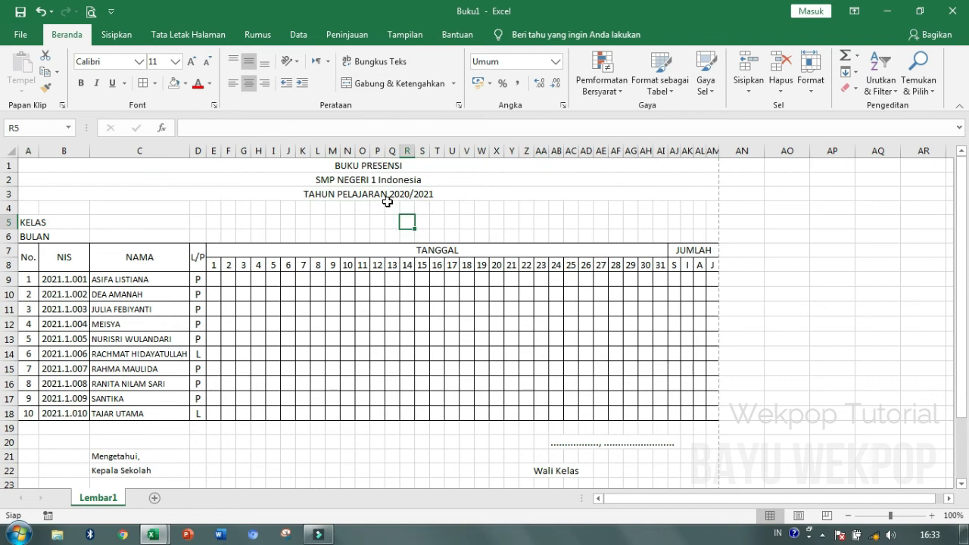
left_click(364, 165)
left_click(372, 179)
left_click(385, 196)
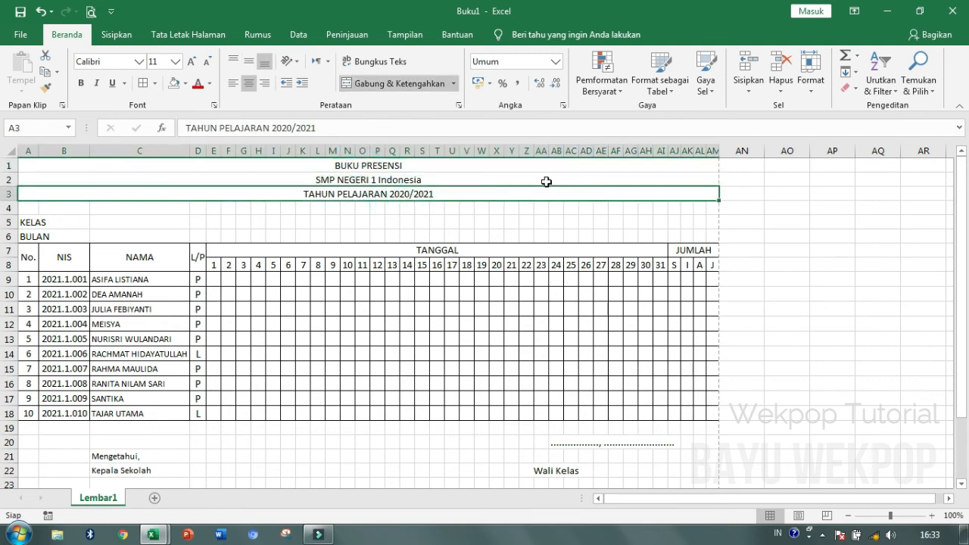
left_click_drag(328, 165, 333, 191)
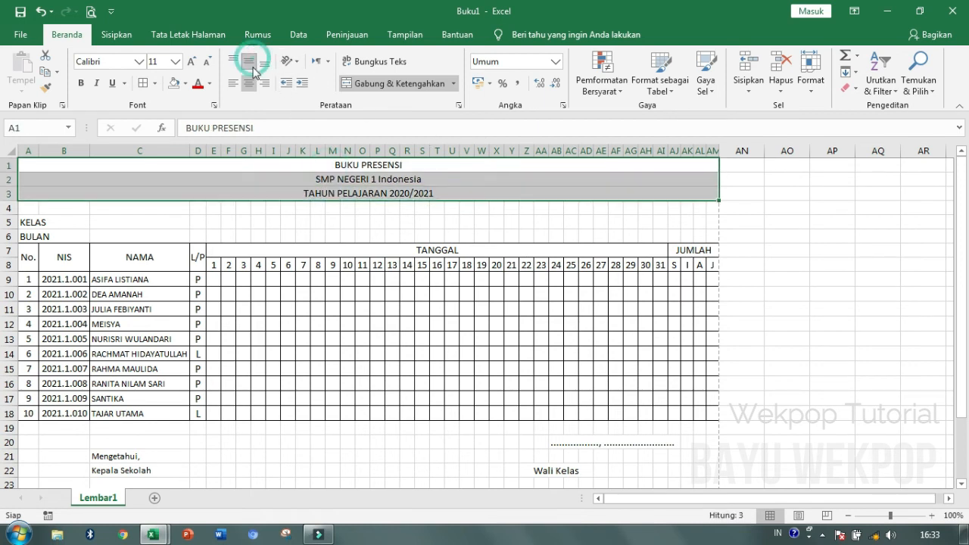
- Put ': .......' dotted fill-in line in C5 beside KELAS and copy it to C6 beside BULAN
left_click(119, 217)
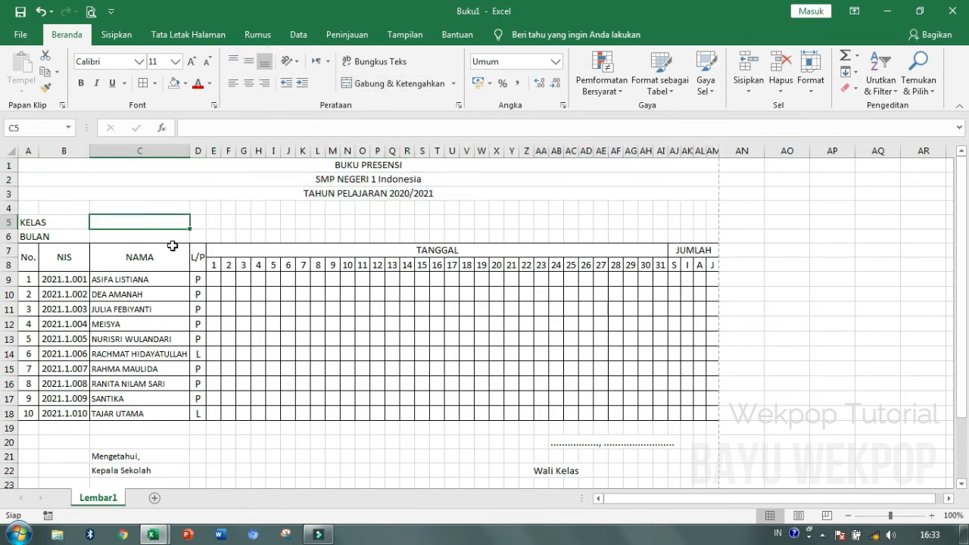
type(": .....................................................")
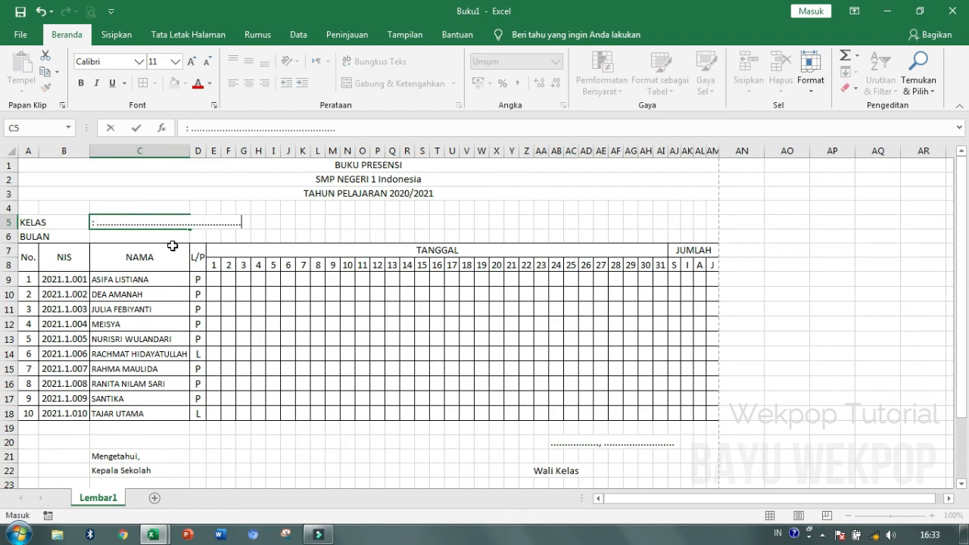
key("Return")
left_click(131, 223)
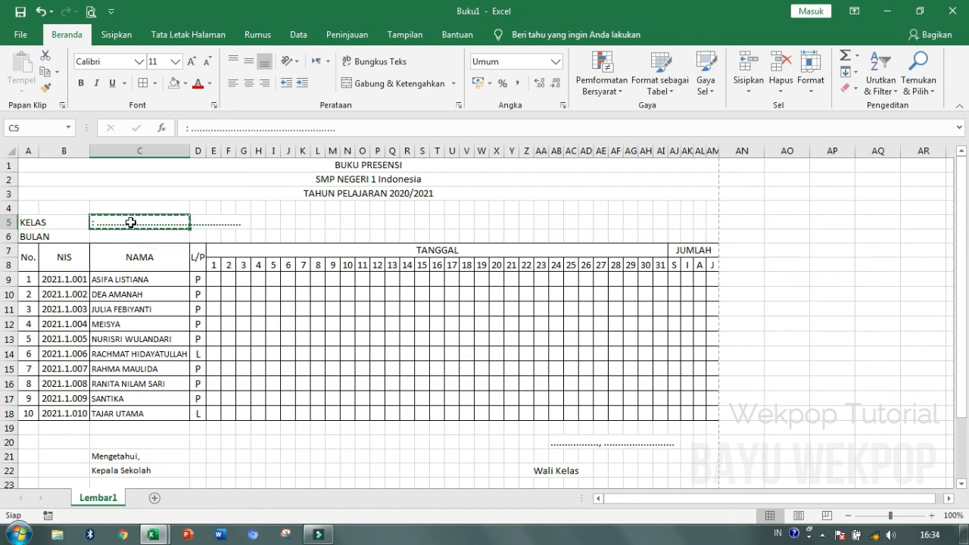
key("ctrl+c")
left_click(132, 234)
key("ctrl+v")
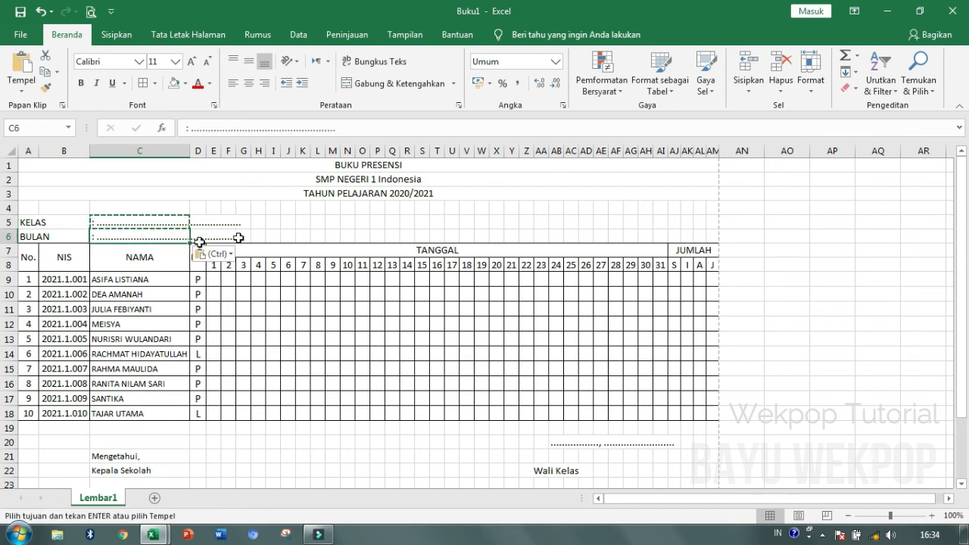
- Check the school-name title, then select the table's two header rows A7:AI8
left_click(368, 229)
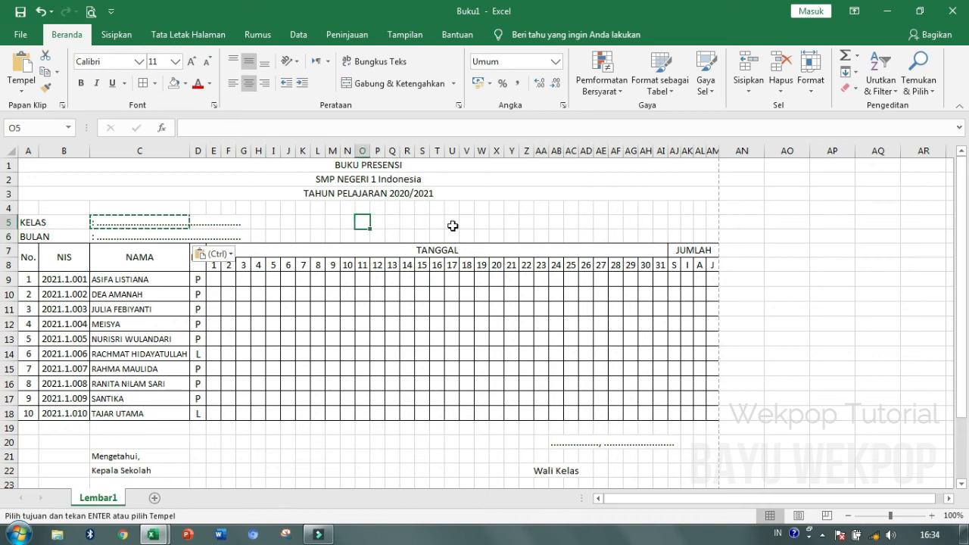
left_click(374, 178)
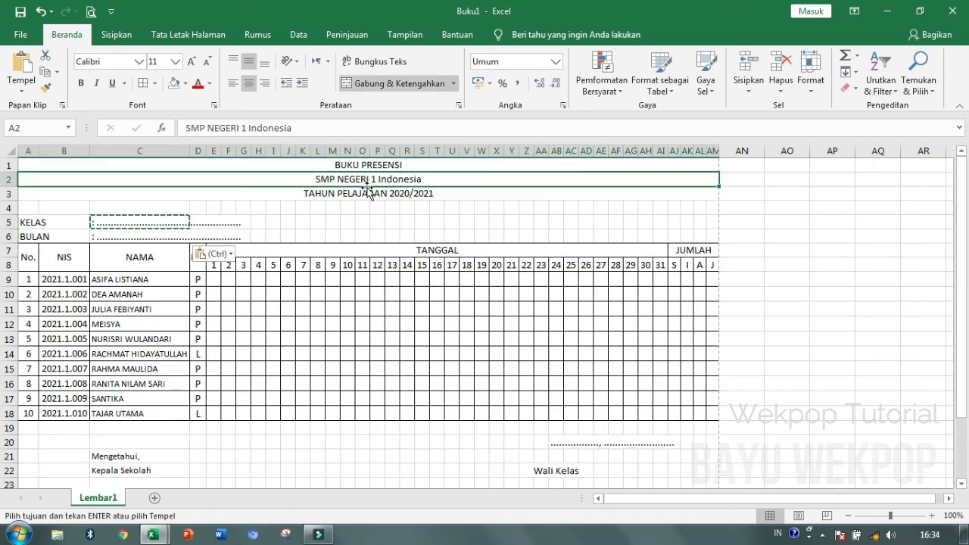
left_click(363, 222)
left_click_drag(28, 257, 685, 266)
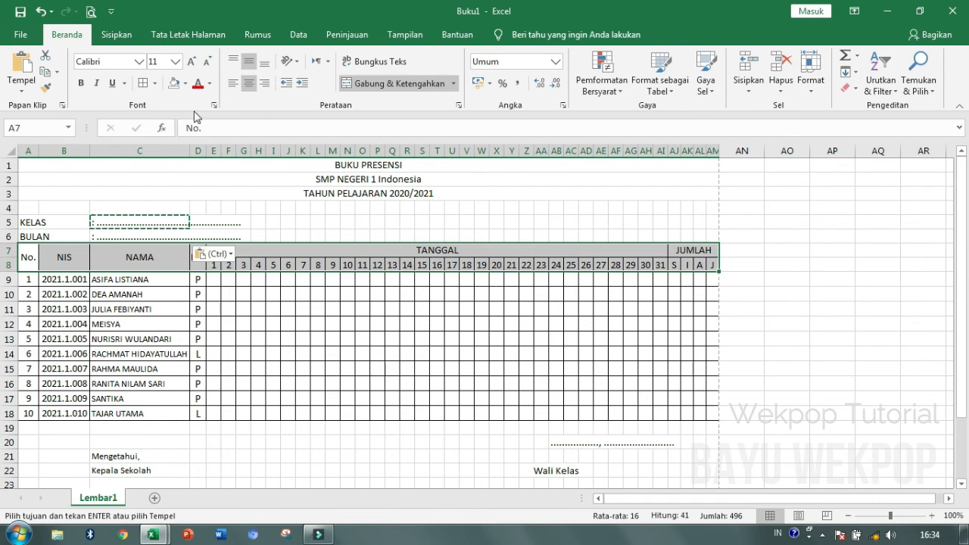
- Fill header rows A7:AI8 green and give them a double bottom border (Batas Bawah Ganda)
left_click(185, 84)
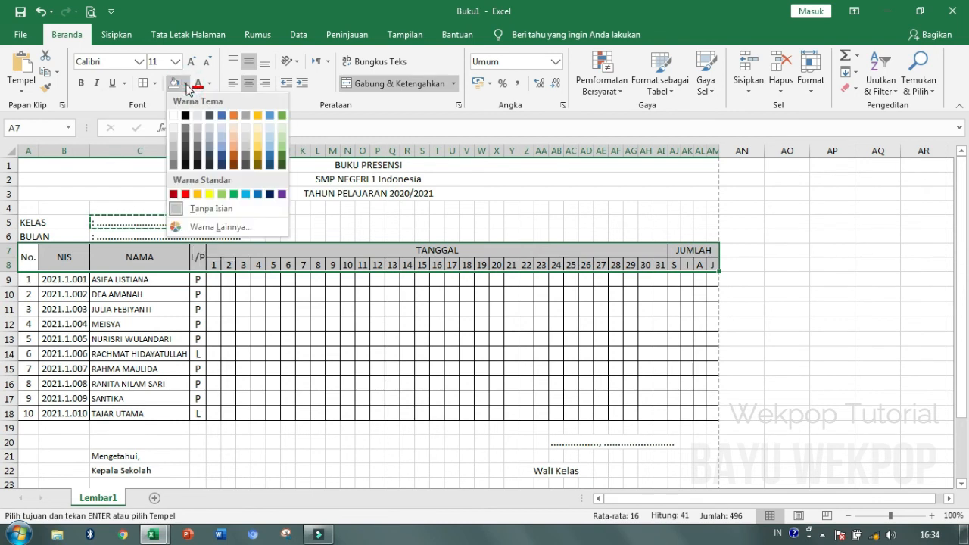
left_click(234, 194)
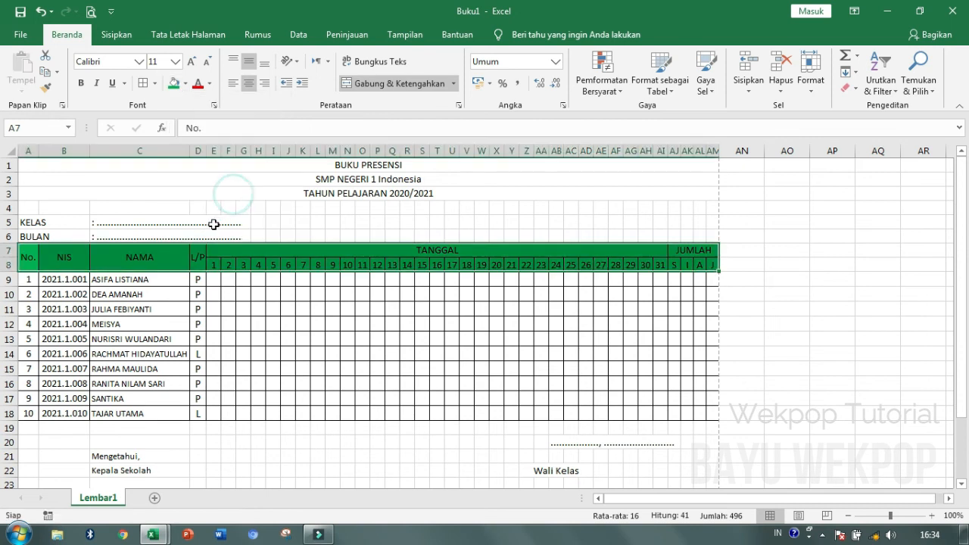
left_click(155, 84)
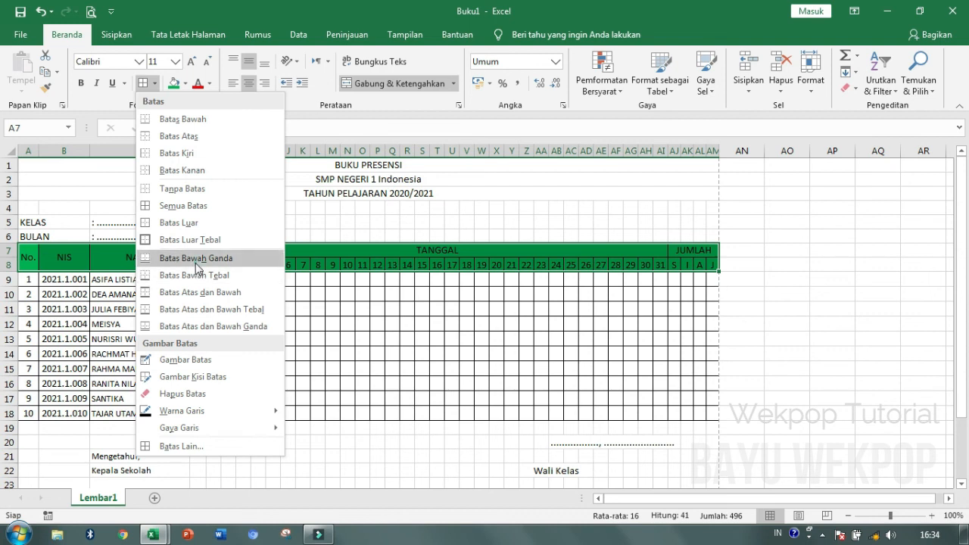
left_click(197, 258)
left_click(224, 279)
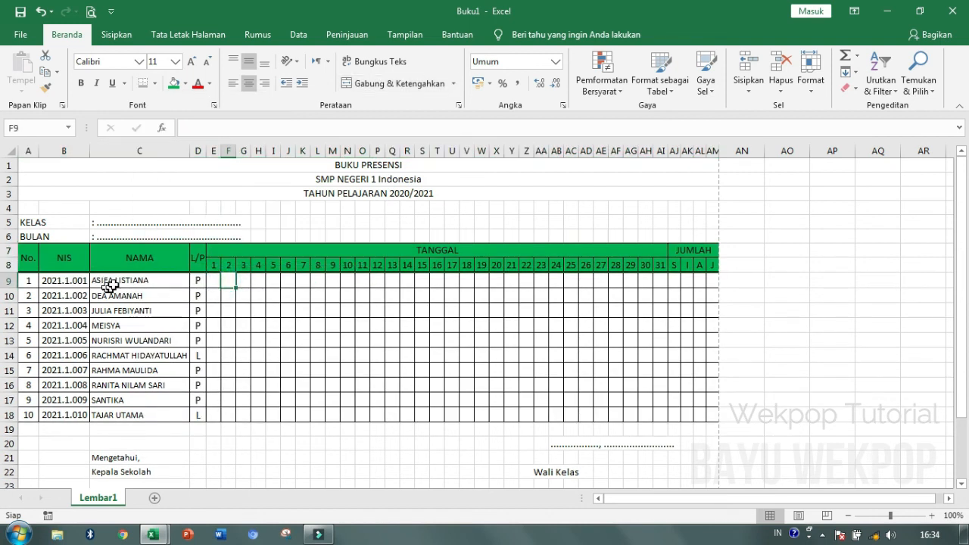
- Retype 'ndonesia' as 'NDONESIA' in the A2 school-name title
scroll(123, 259, "up", 1)
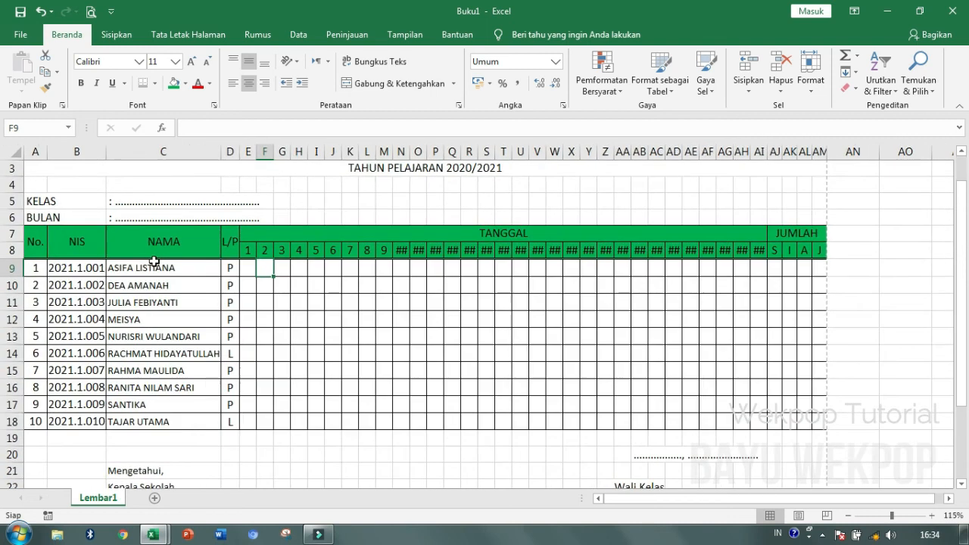
scroll(158, 262, "up", 2)
scroll(401, 251, "up", 2)
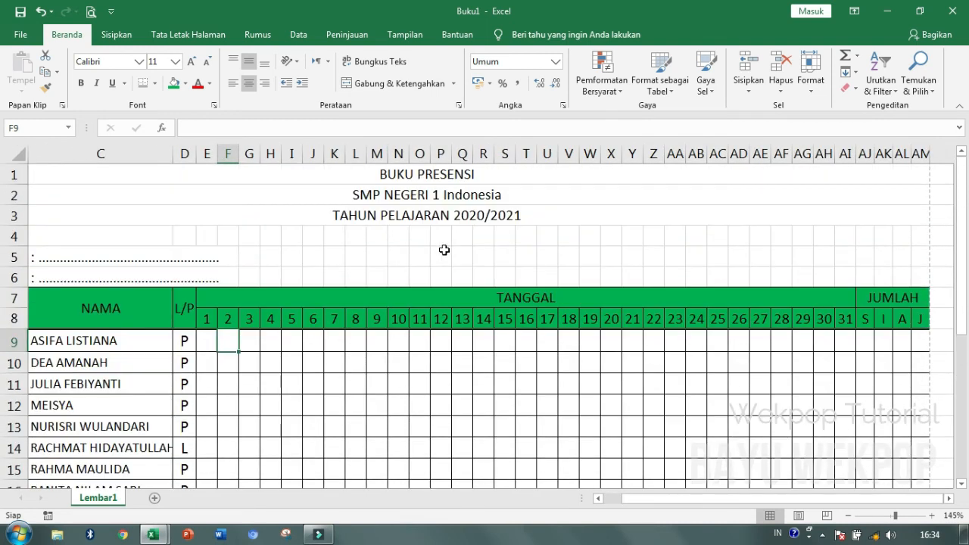
left_click(489, 194)
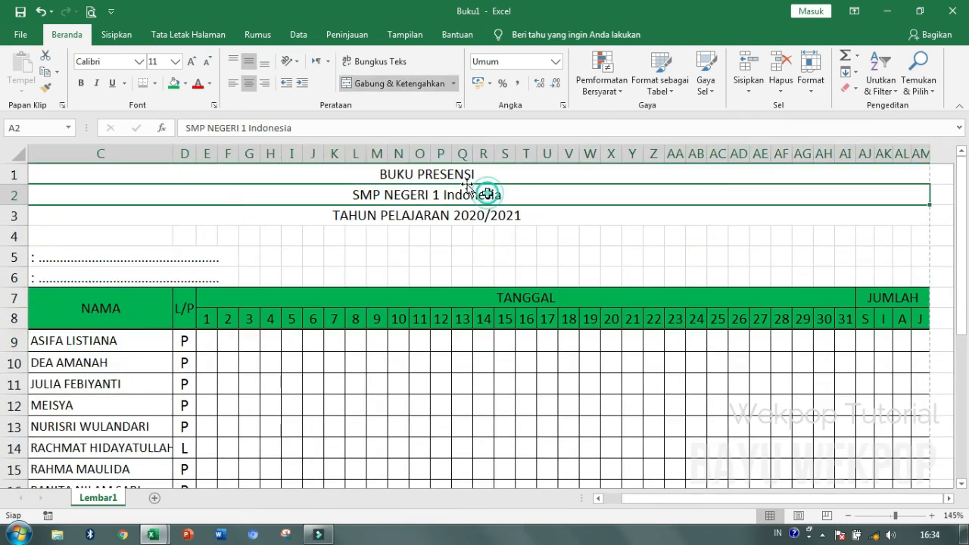
left_click(310, 134)
key("BackSpace")
key("BackSpace")
key("BackSpace")
key("BackSpace")
key("BackSpace")
key("BackSpace")
key("BackSpace")
key("BackSpace")
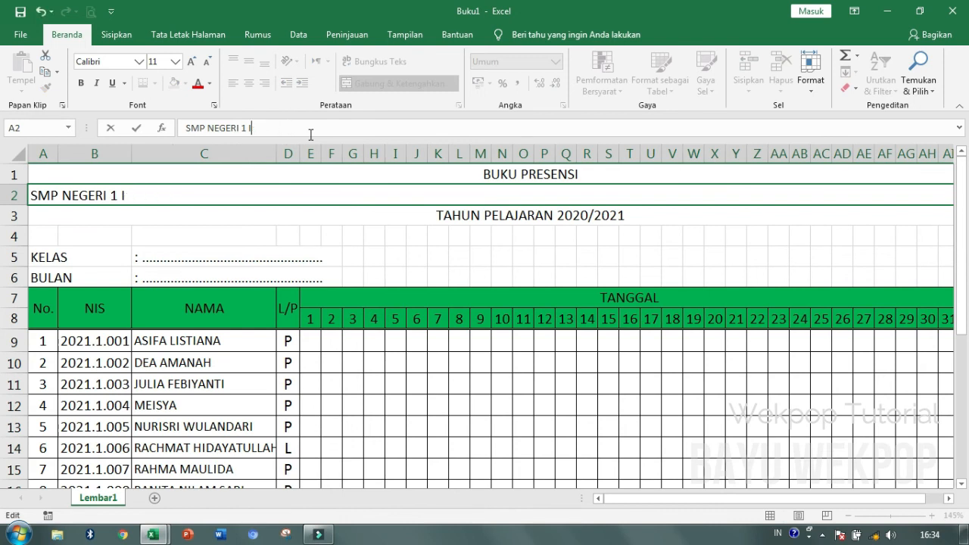
type("NDONE")
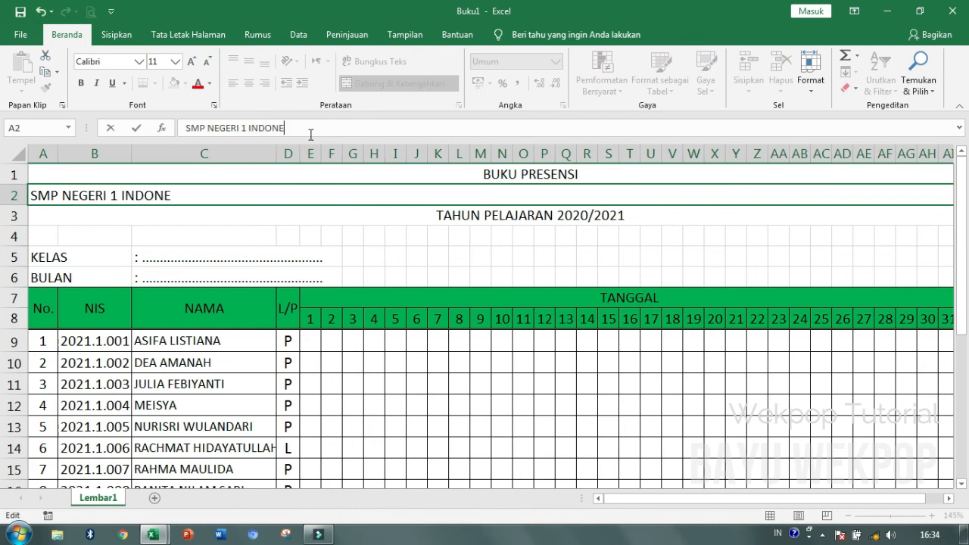
type("SIA")
key("Return")
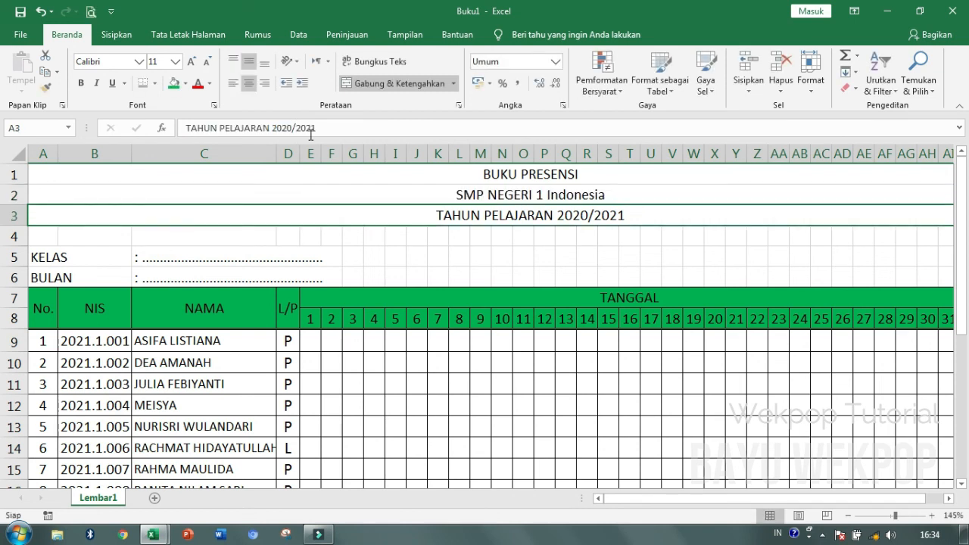
- Correct A2 again so it reads SMP NEGERI 1 INDONESIA, then open the print preview
left_click(553, 196)
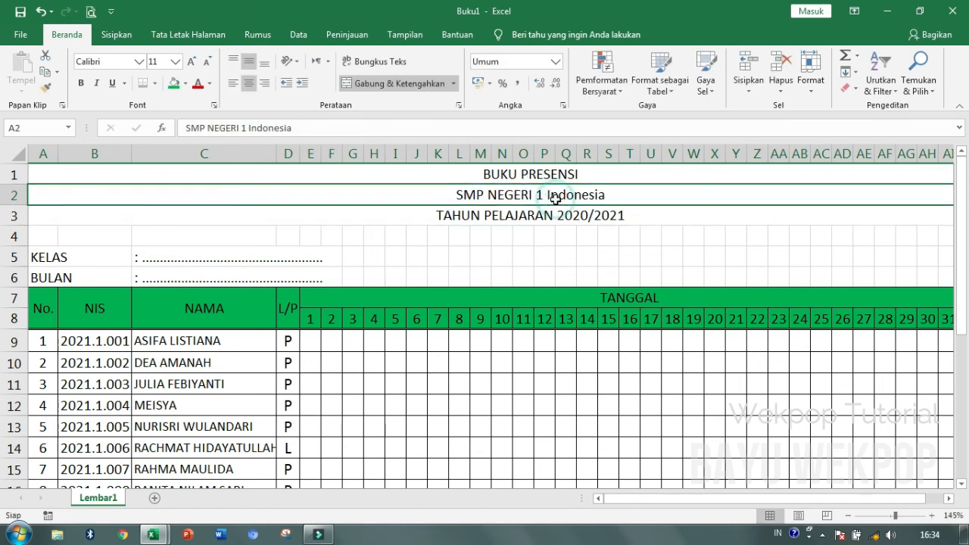
left_click(324, 134)
key("BackSpace")
key("BackSpace")
key("BackSpace")
key("BackSpace")
key("BackSpace")
key("BackSpace")
key("BackSpace")
key("BackSpace")
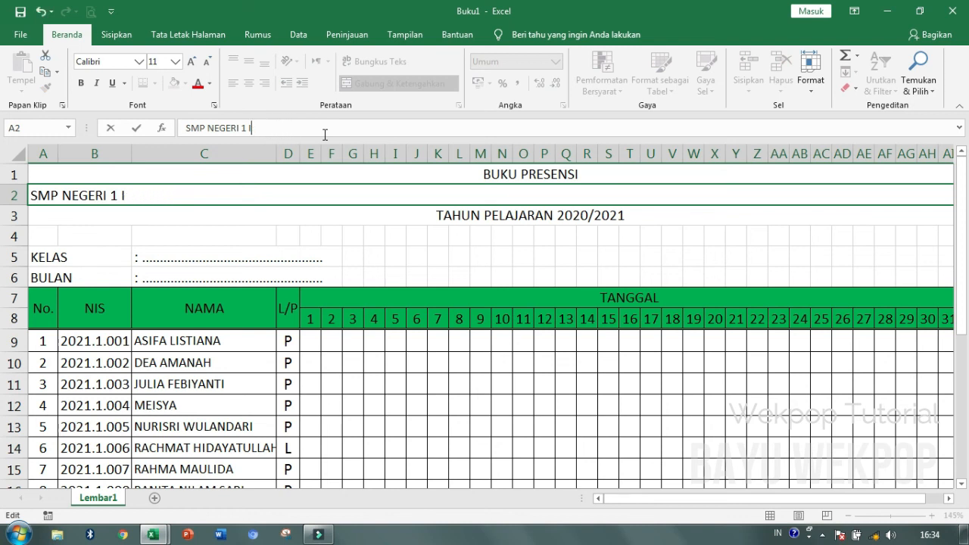
type("NDONESIA")
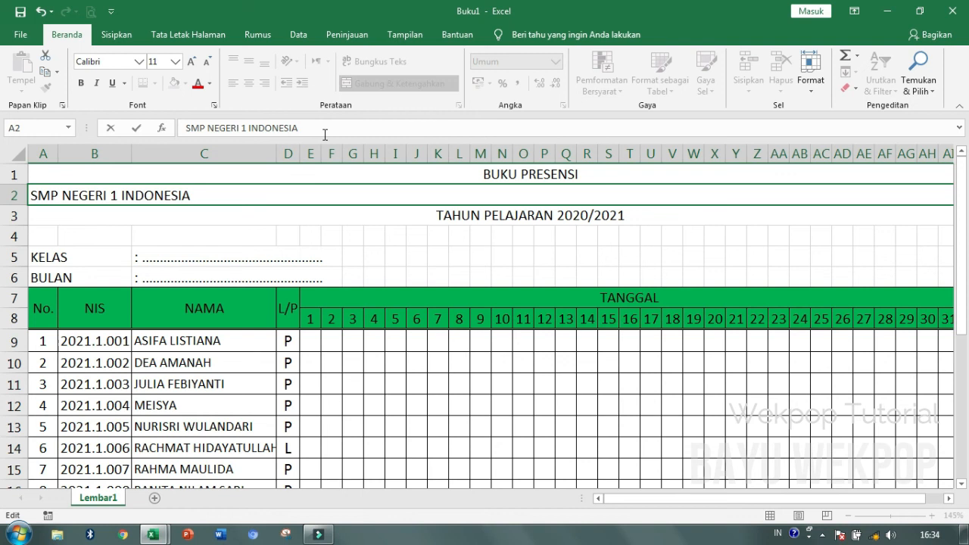
key("Return")
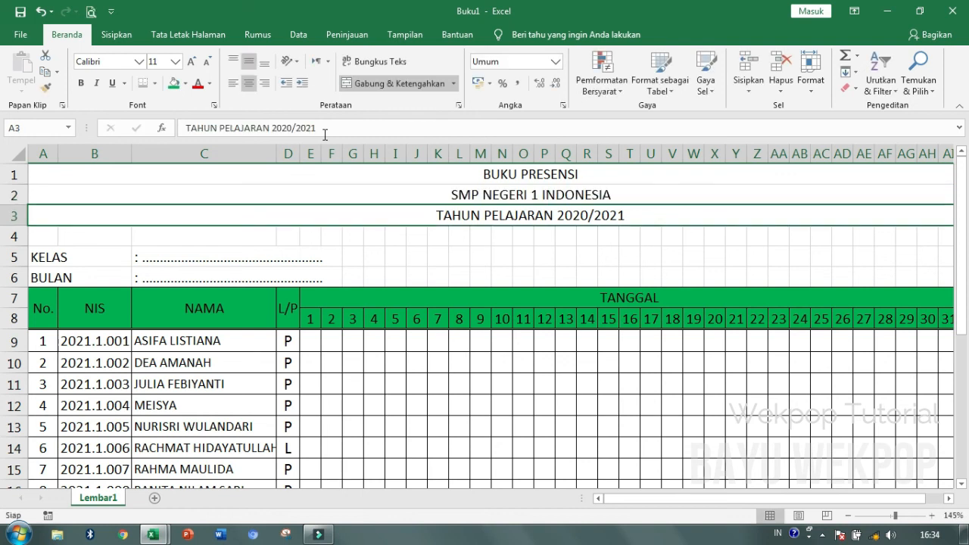
scroll(623, 313, "down", 2)
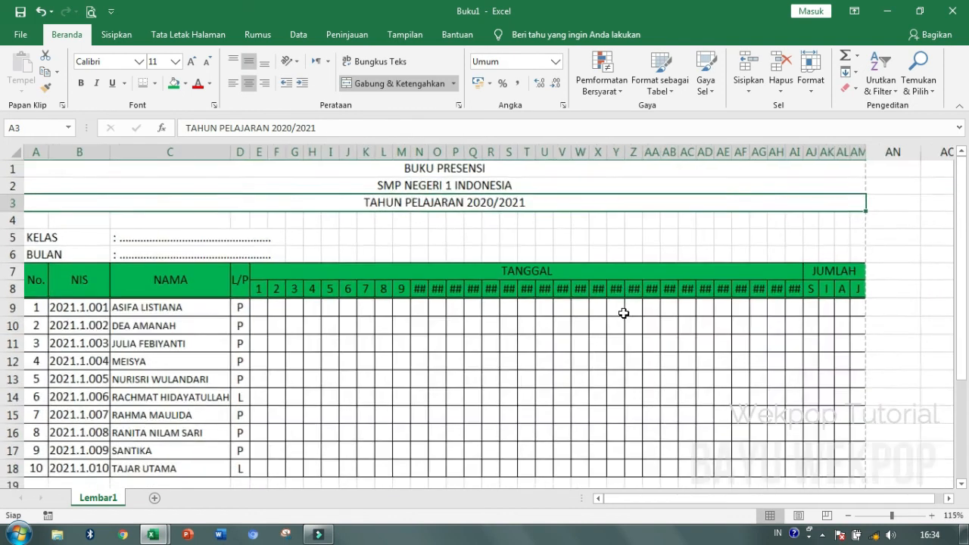
scroll(623, 312, "down", 5)
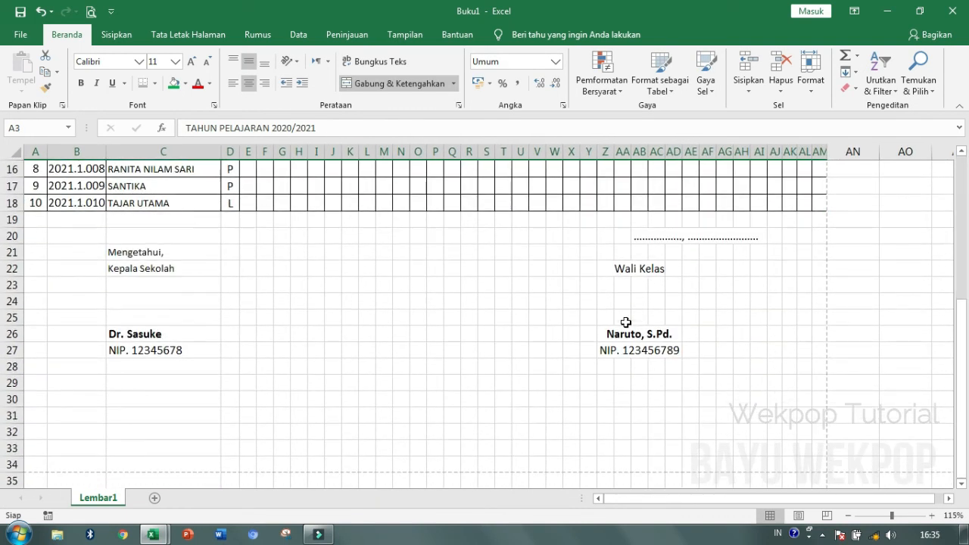
scroll(626, 322, "down", 1)
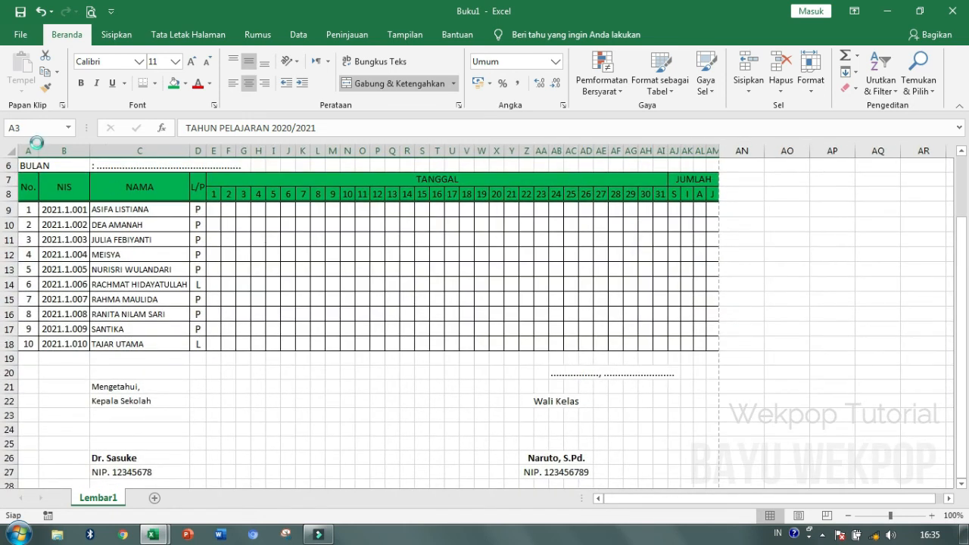
key("ctrl+p")
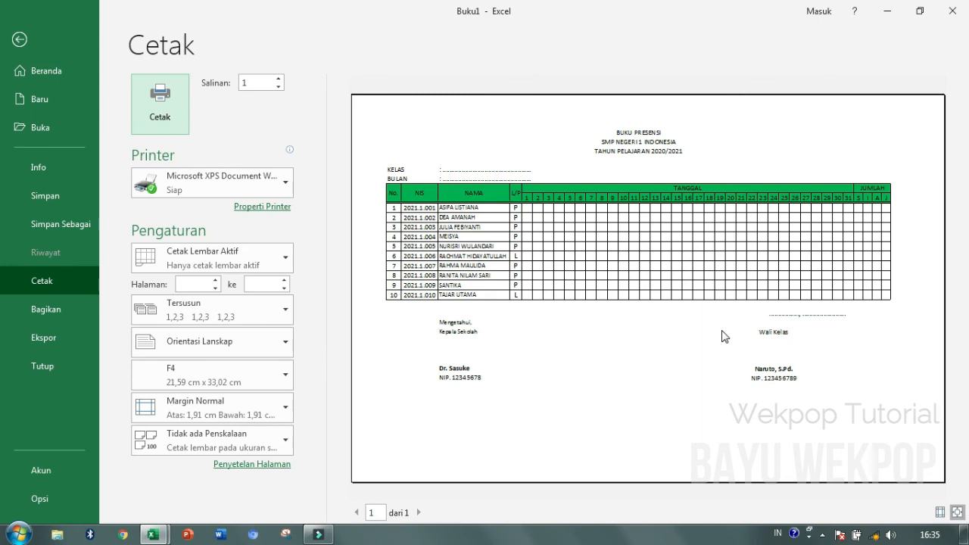
- Review the whole attendance sheet fitting on one landscape F4 page in print preview
left_click(723, 336)
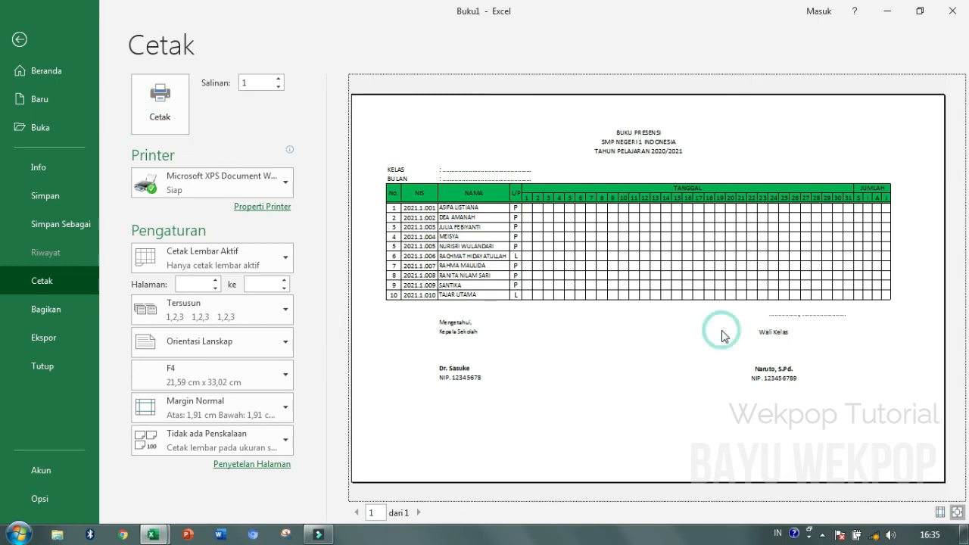